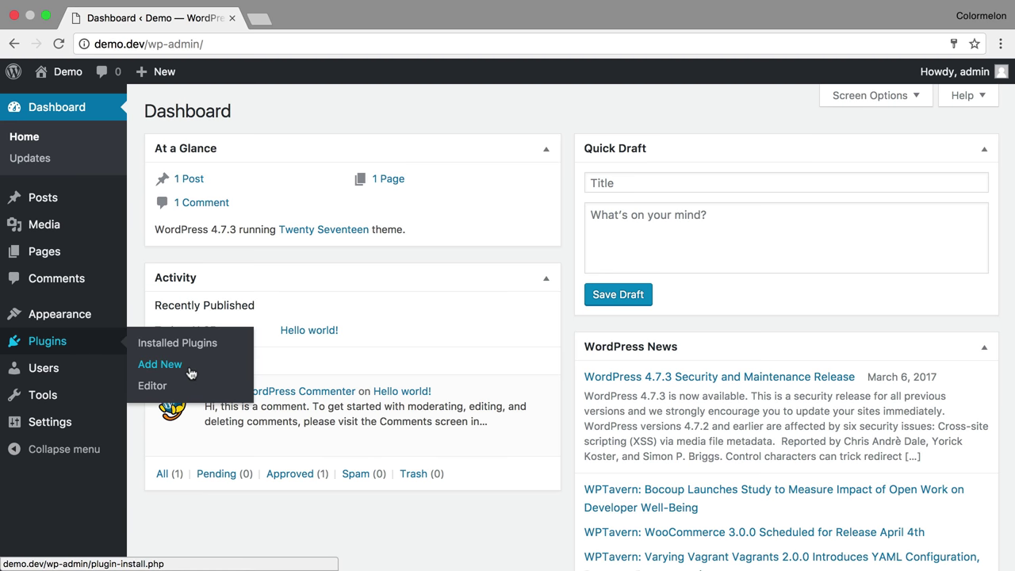
# Search the plugin directory for 'easy photography portfolio', then install and activate Easy Photography Portfolio.
pyautogui.click(191, 373)
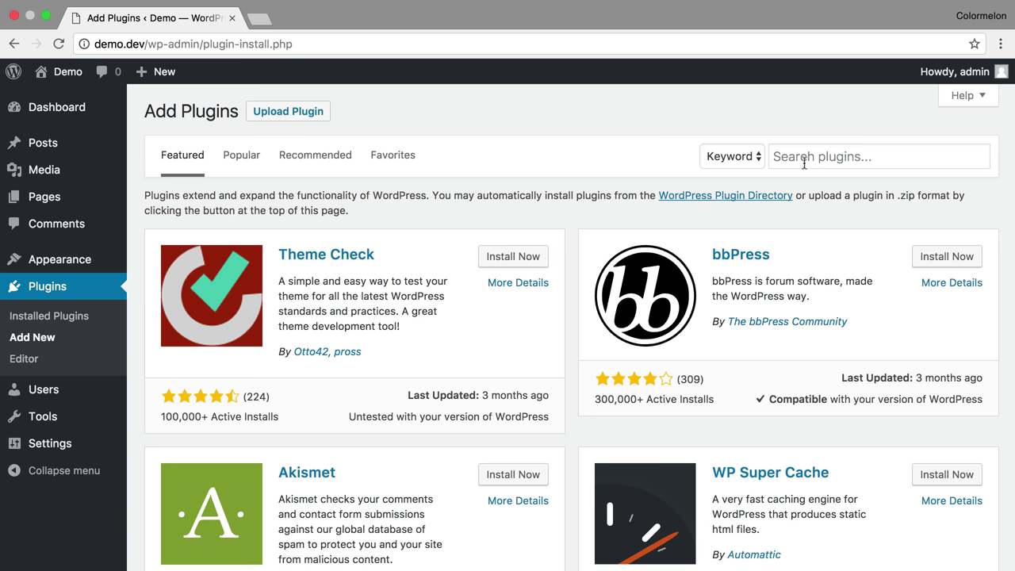
pyautogui.click(804, 158)
pyautogui.write('ea')
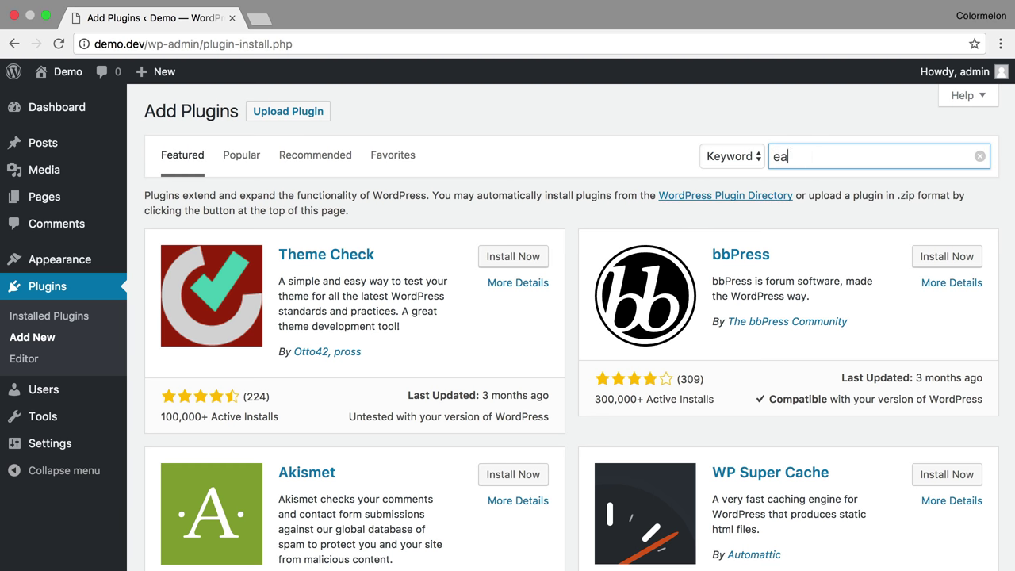
pyautogui.write('sy photography portfolio')
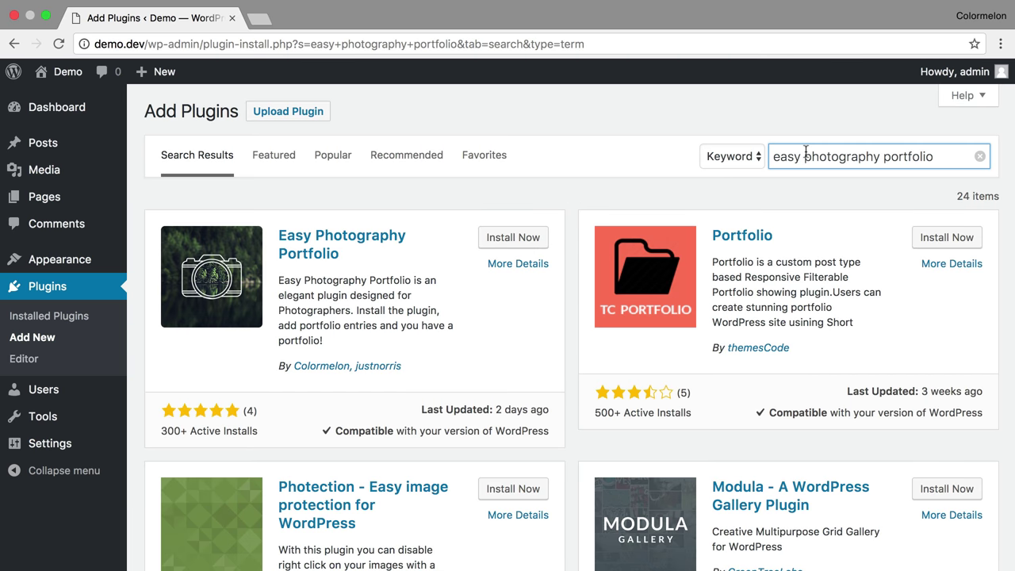
pyautogui.click(527, 206)
pyautogui.click(528, 240)
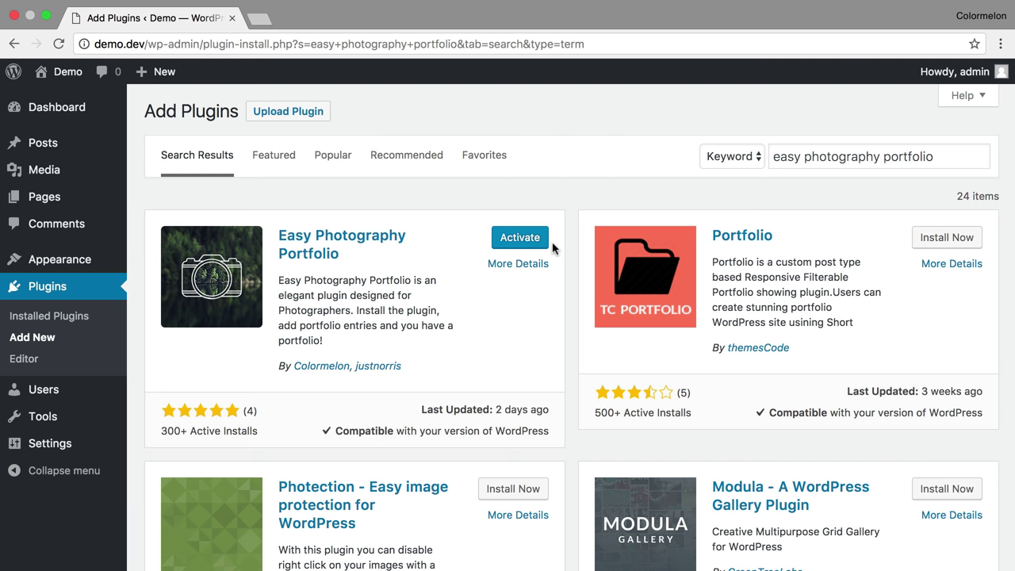
pyautogui.click(541, 244)
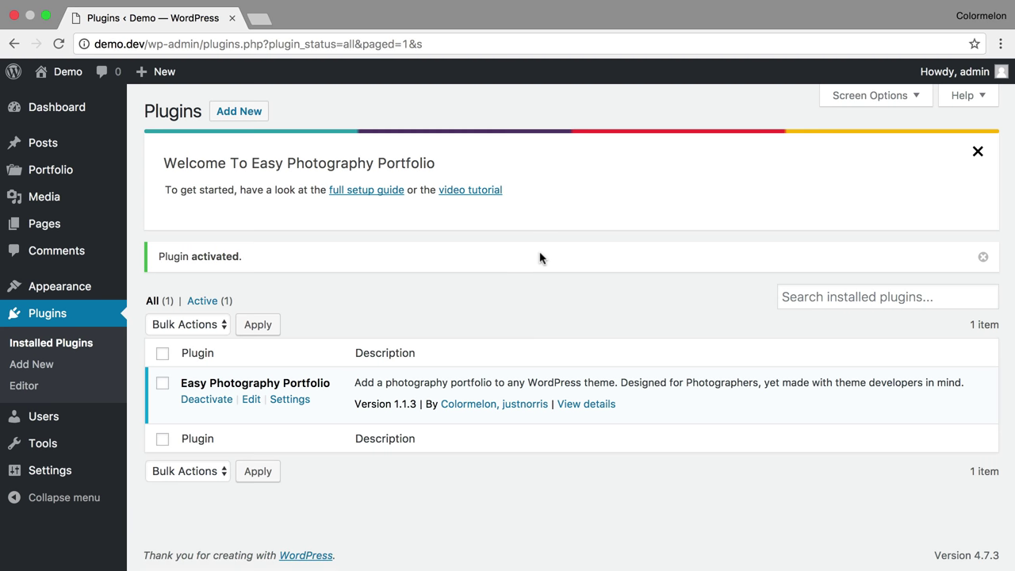
# Dismiss the plugin welcome panel, check All Pages, and view Portfolio Settings with Main Portfolio Page Portfolio.
pyautogui.click(977, 151)
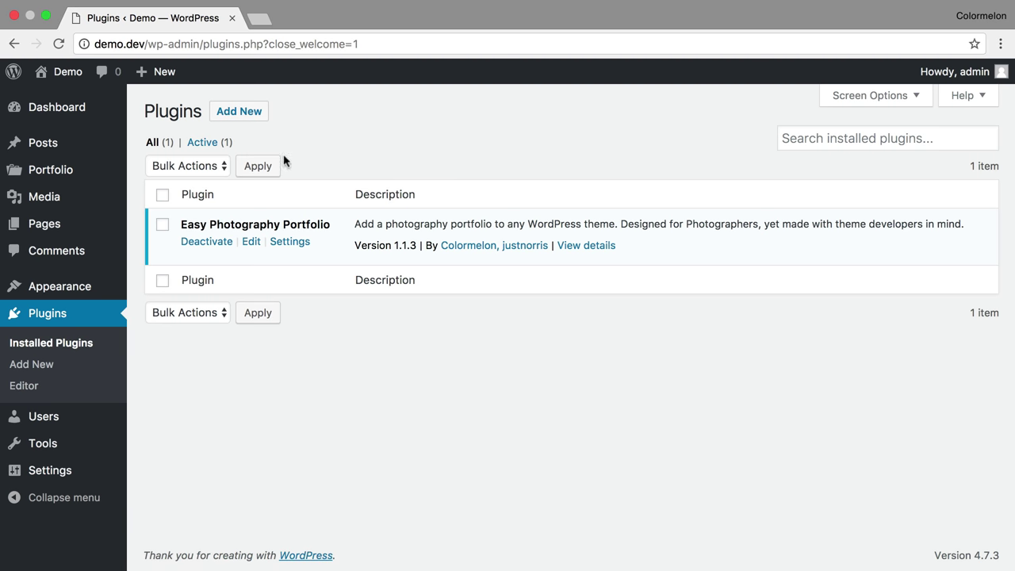
pyautogui.moveTo(44, 223)
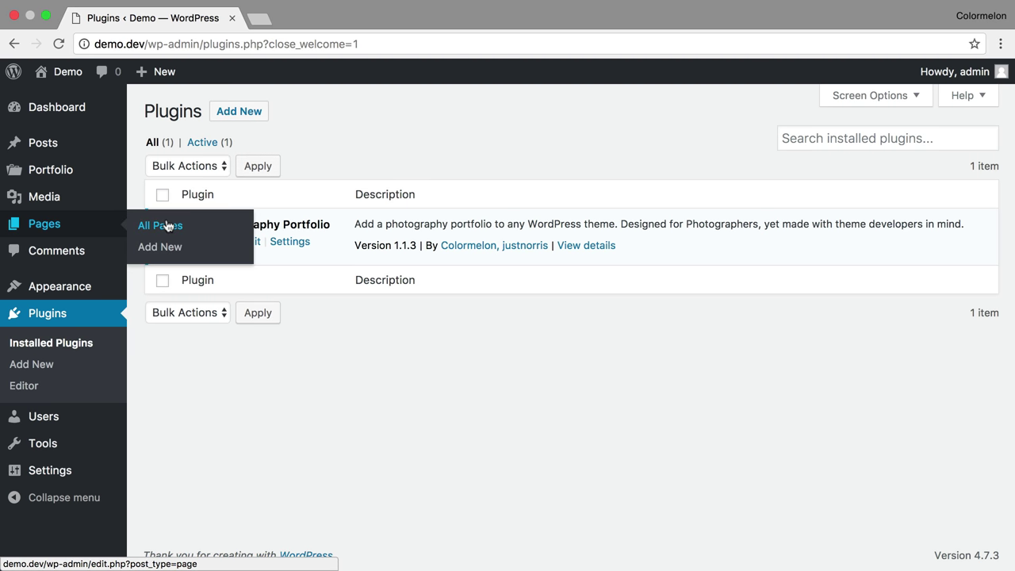
pyautogui.click(169, 227)
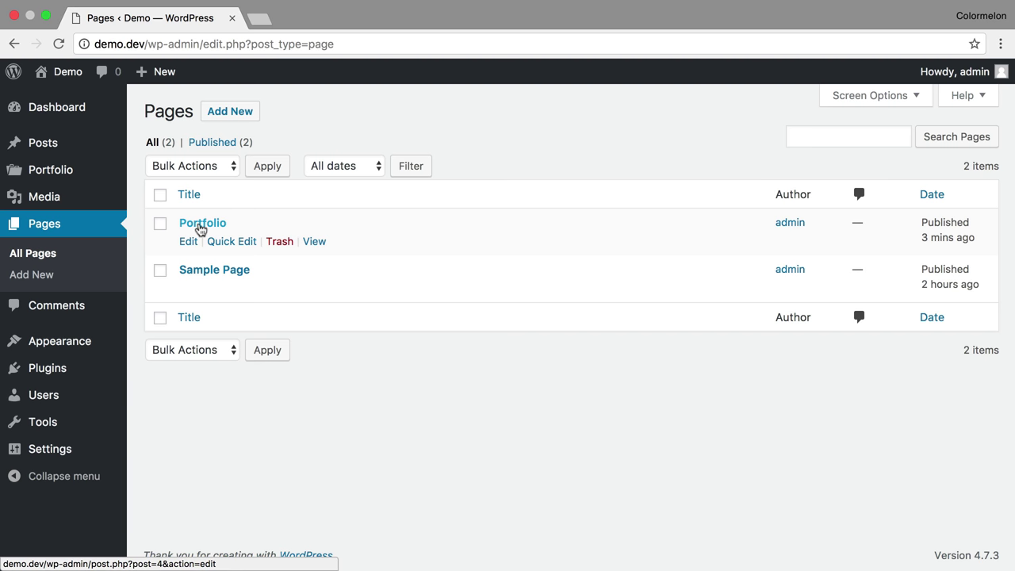
pyautogui.moveTo(51, 170)
pyautogui.click(172, 240)
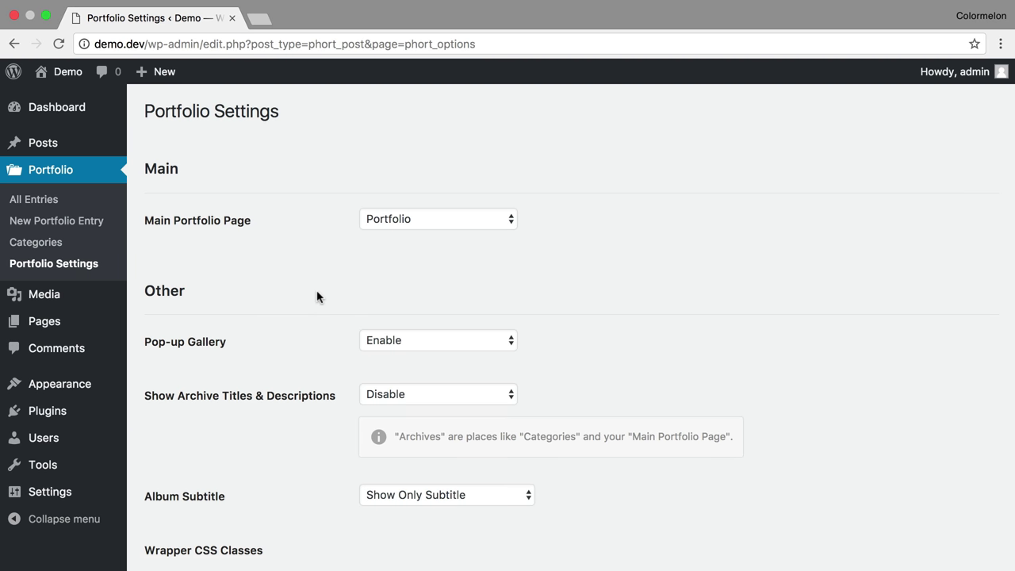
# Edit First Portfolio Entry from All Entries and scroll down to its Photography Portfolio gallery.
pyautogui.click(17, 204)
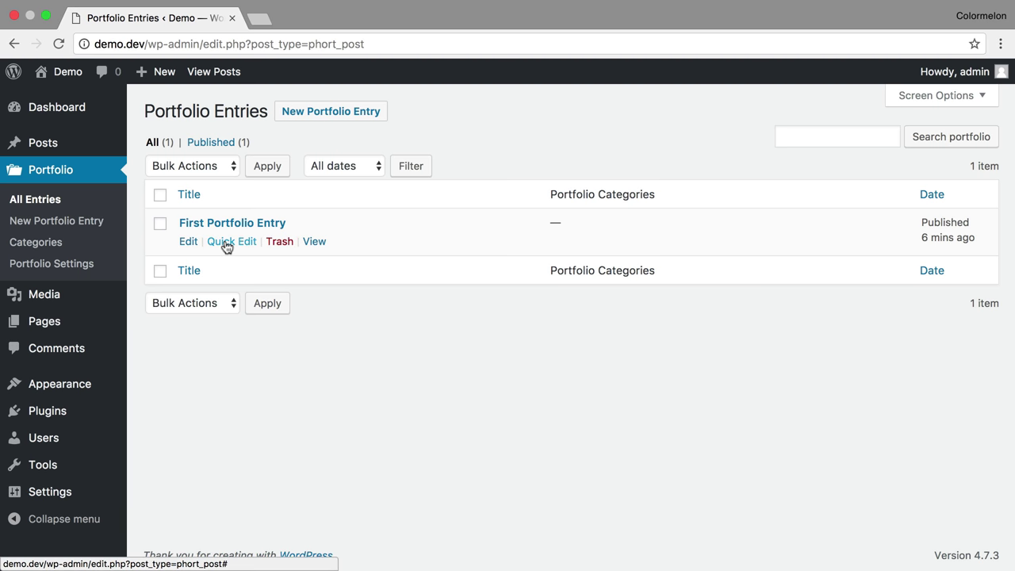
pyautogui.moveTo(270, 231)
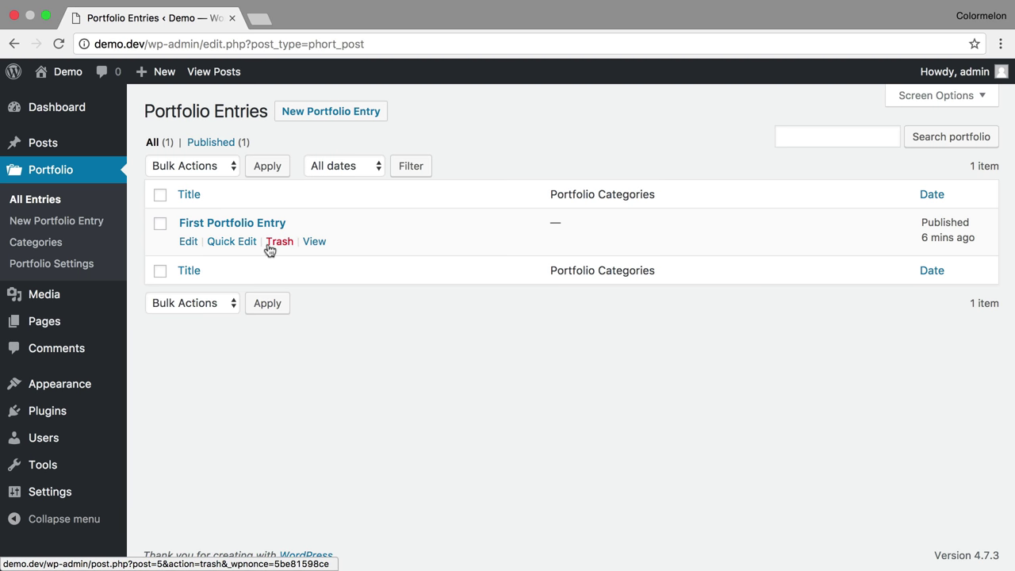
pyautogui.click(184, 244)
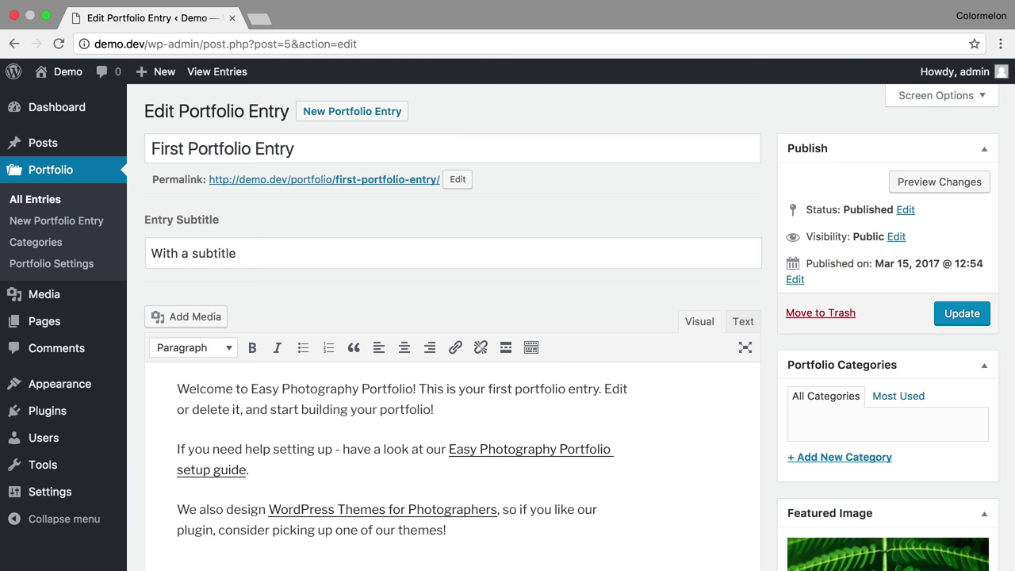
pyautogui.scroll(-5, 646, 488)
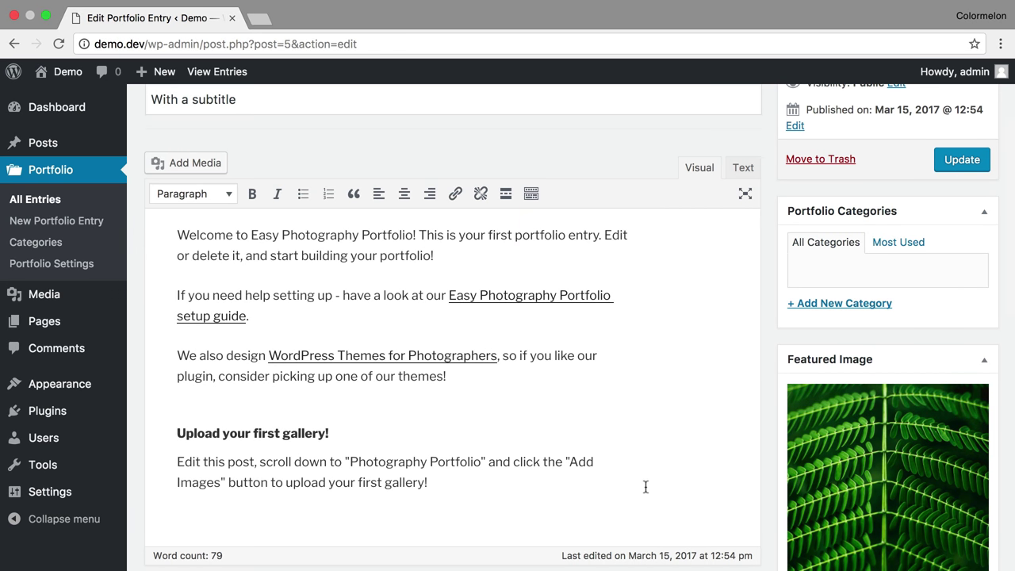
pyautogui.scroll(-8, 646, 487)
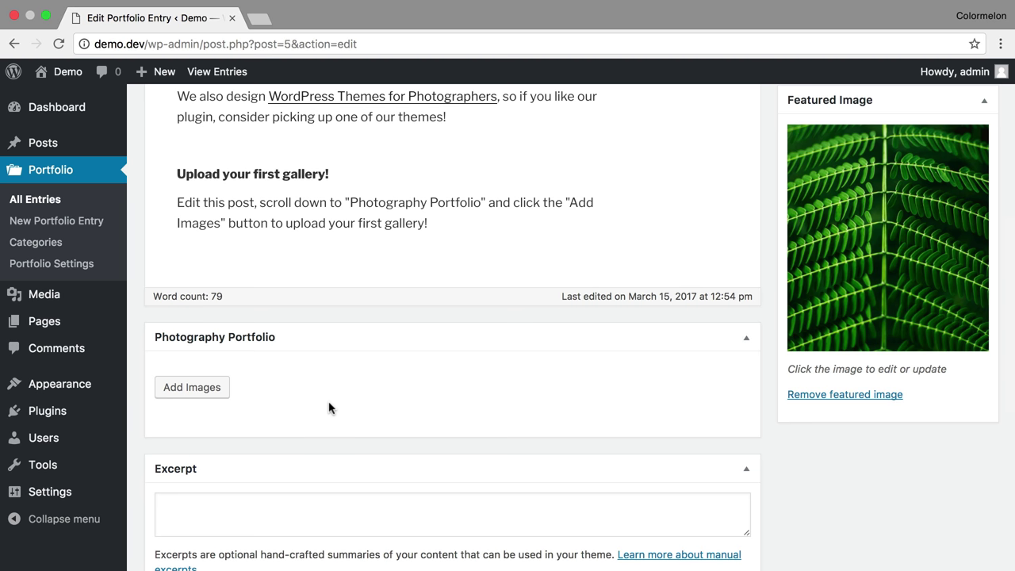
# Upload eight landscape photos into the First Portfolio Entry gallery and update the entry.
pyautogui.click(226, 388)
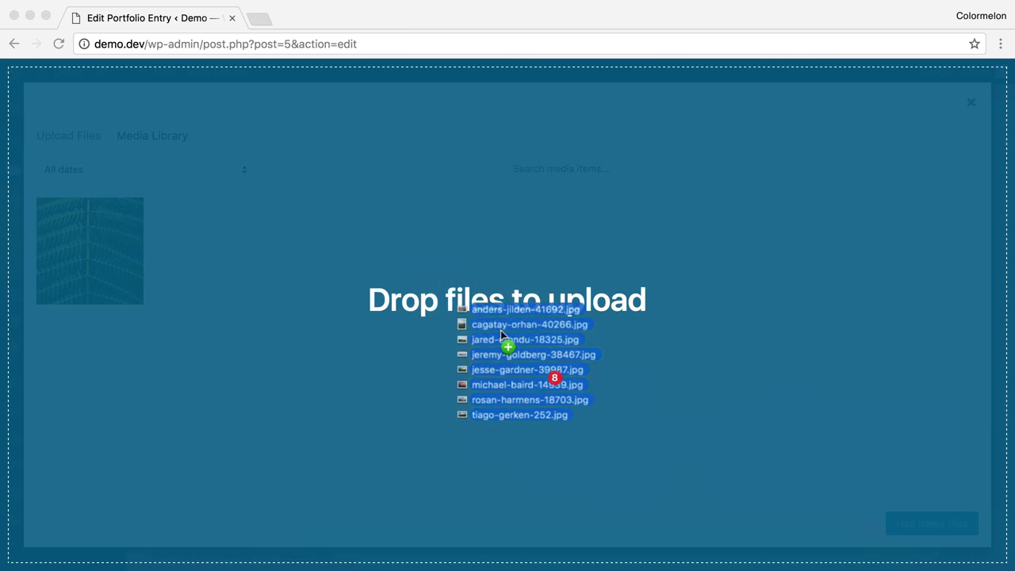
pyautogui.moveTo(501, 330); pyautogui.dragTo(485, 314)
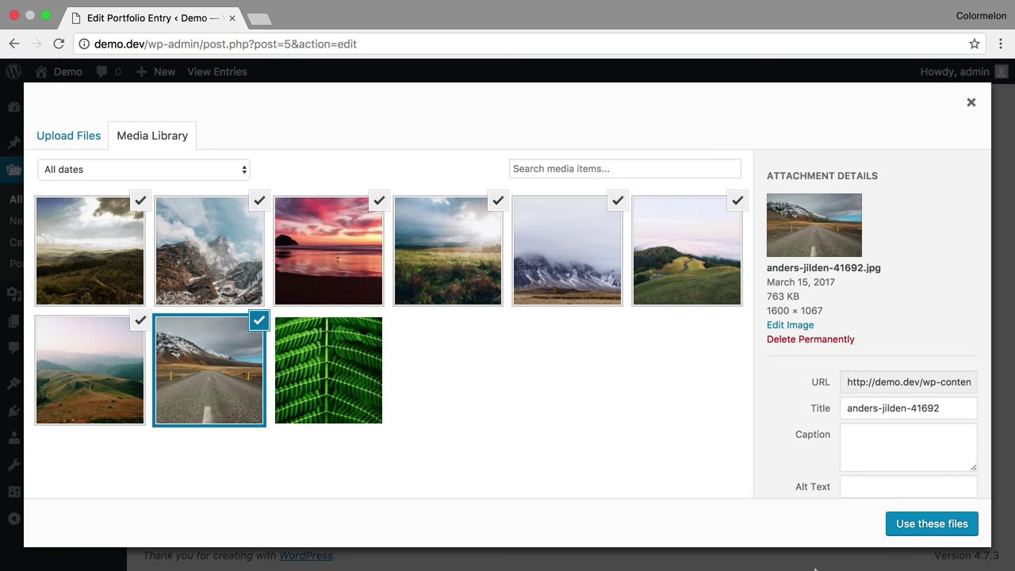
pyautogui.click(934, 525)
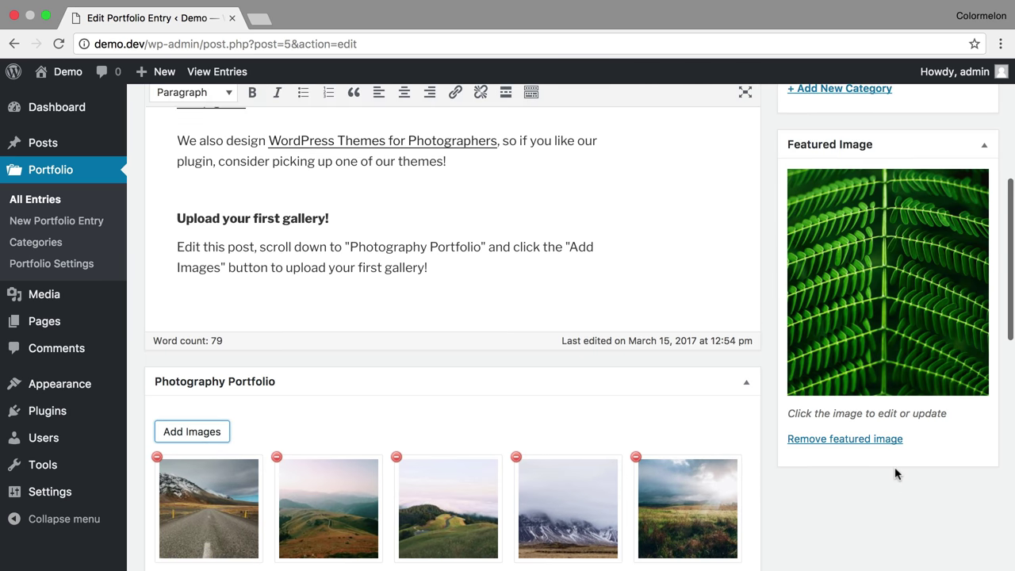
pyautogui.scroll(5, 900, 452)
pyautogui.scroll(3, 908, 412)
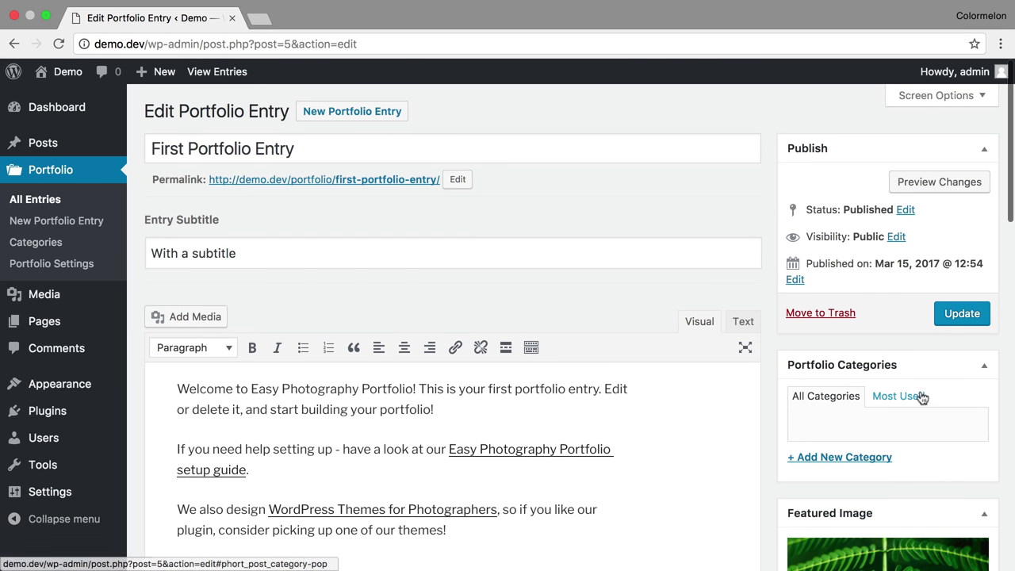
pyautogui.click(952, 312)
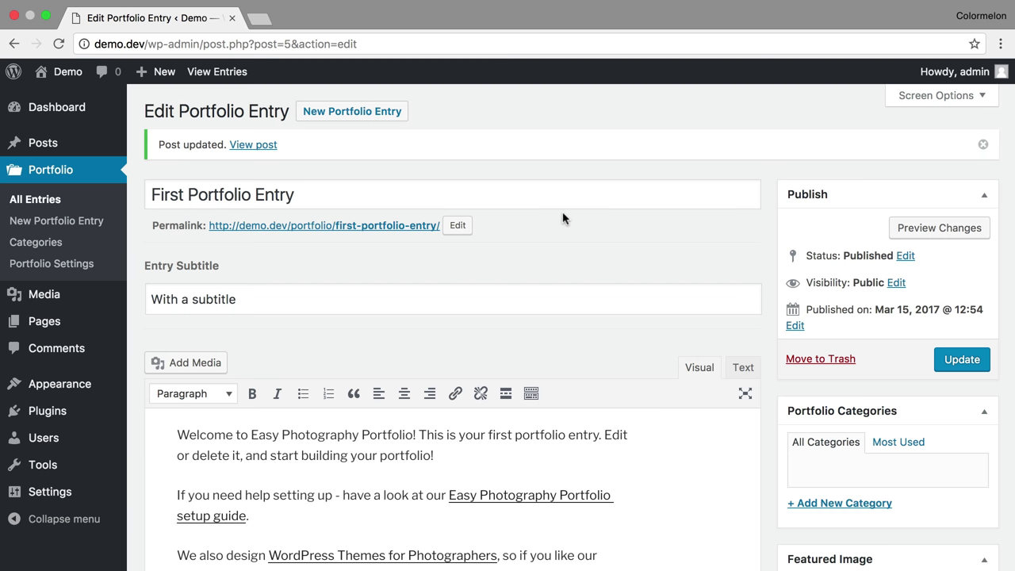
pyautogui.rightClick(384, 232)
pyautogui.click(395, 230)
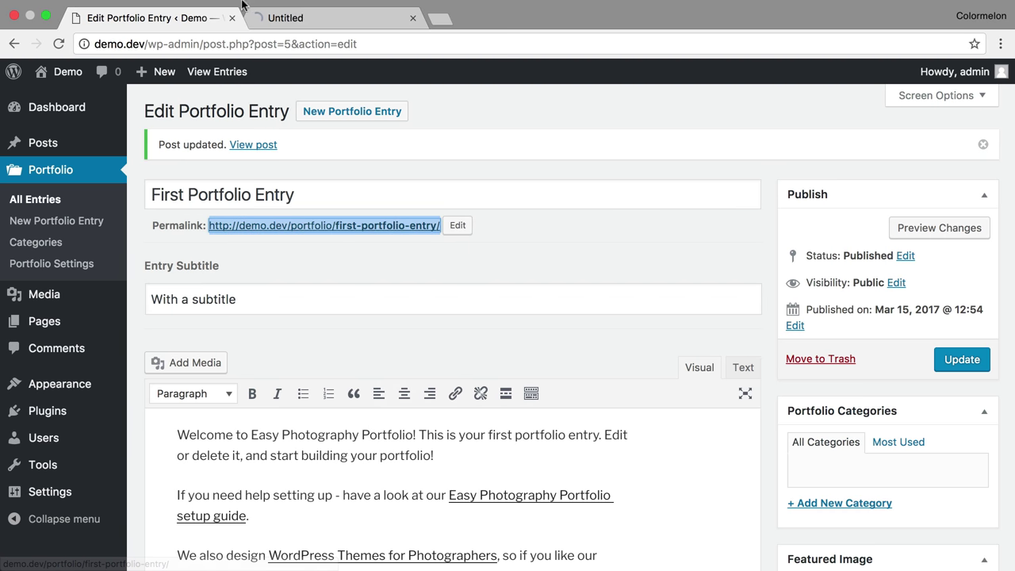
pyautogui.click(301, 24)
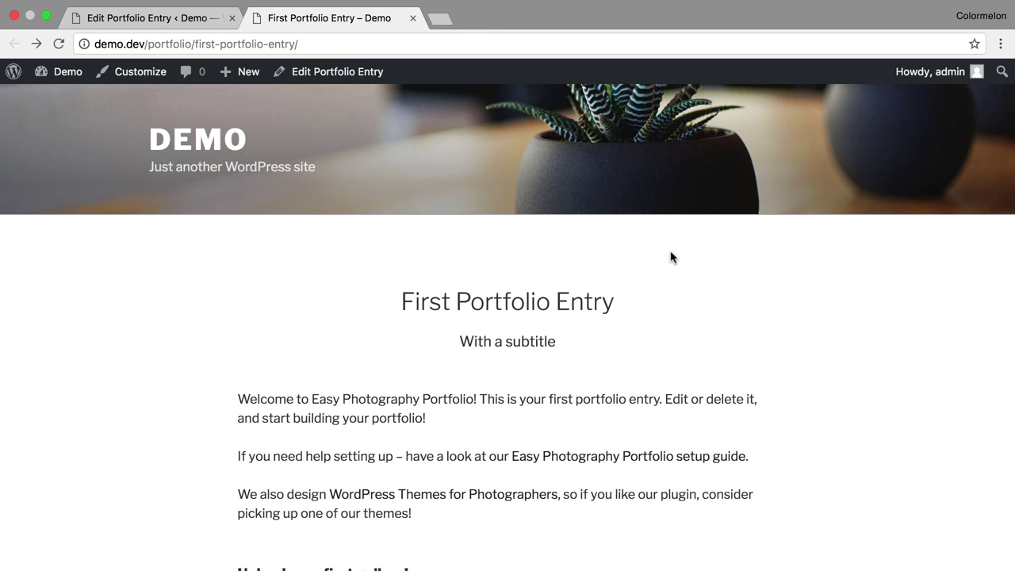
pyautogui.scroll(-3, 670, 256)
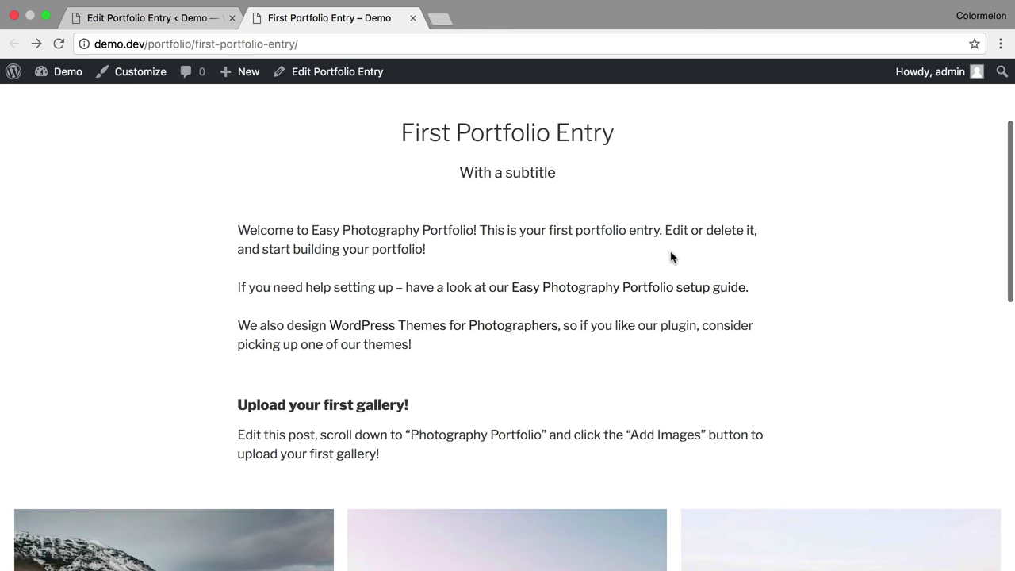
pyautogui.scroll(-1, 671, 256)
pyautogui.scroll(-3, 670, 256)
pyautogui.scroll(-1, 670, 256)
pyautogui.scroll(-2, 670, 257)
pyautogui.scroll(-3, 671, 256)
pyautogui.scroll(-1, 670, 256)
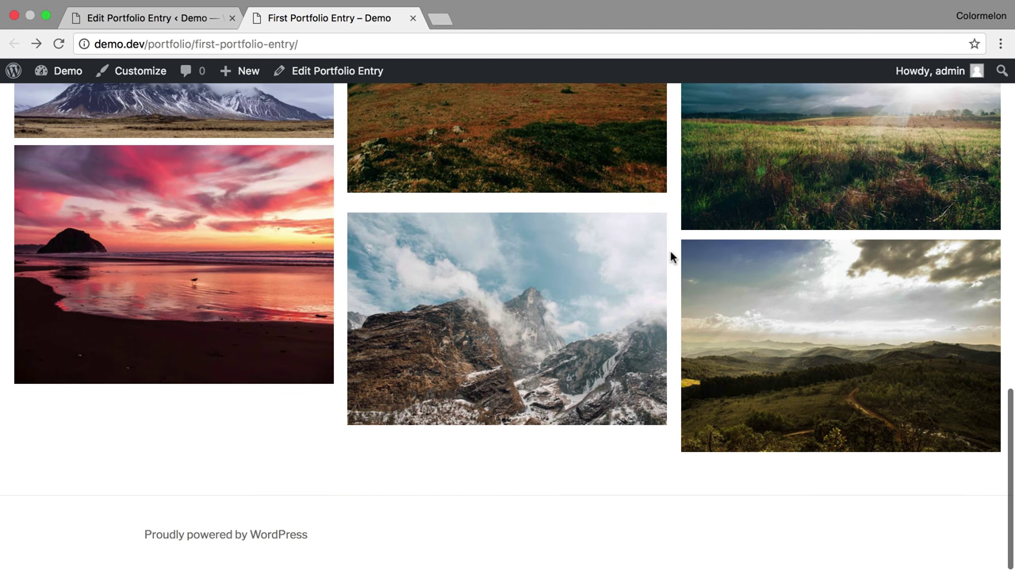
pyautogui.press('Home')
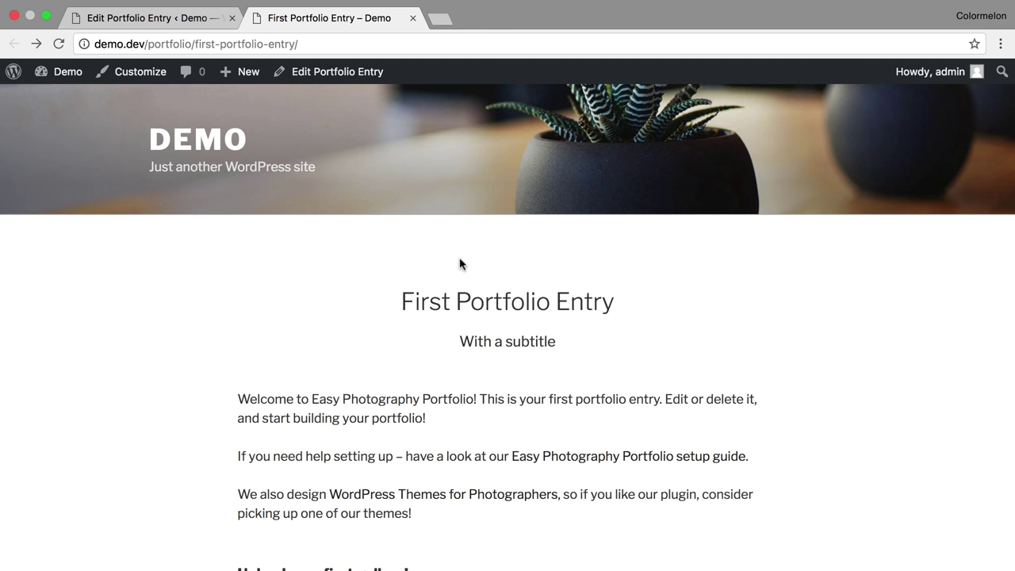
pyautogui.click(413, 19)
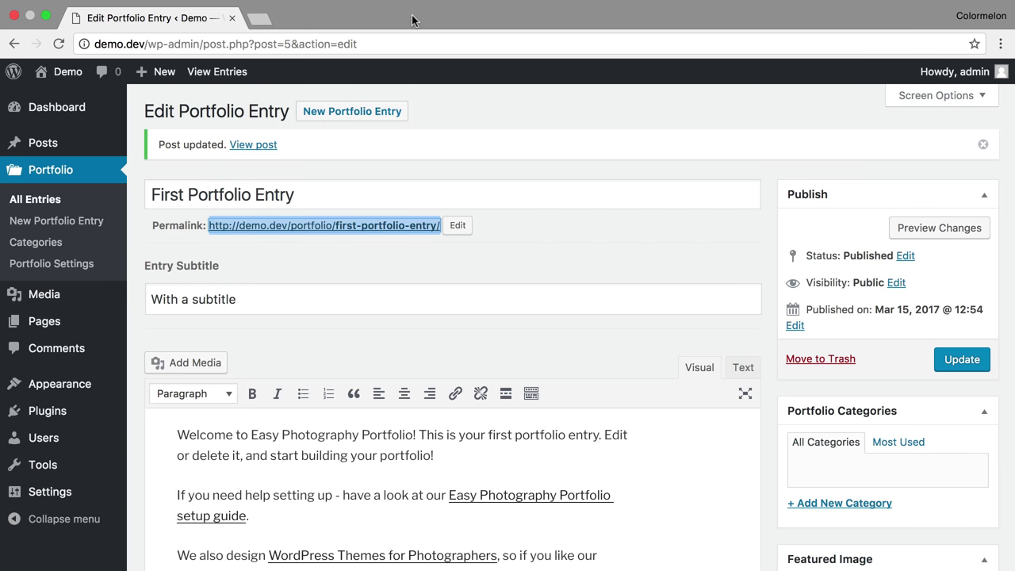
pyautogui.click(151, 229)
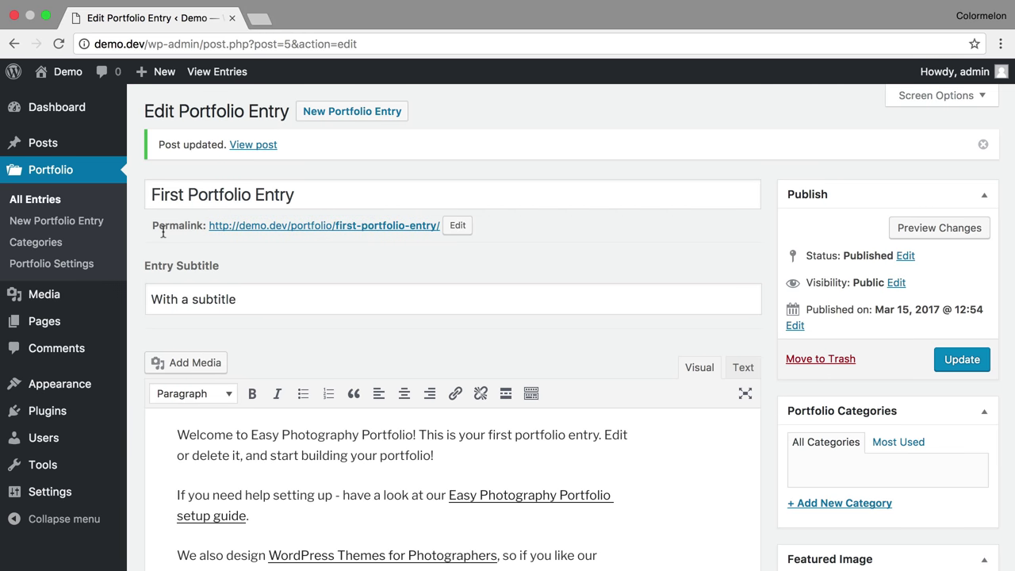
pyautogui.click(82, 223)
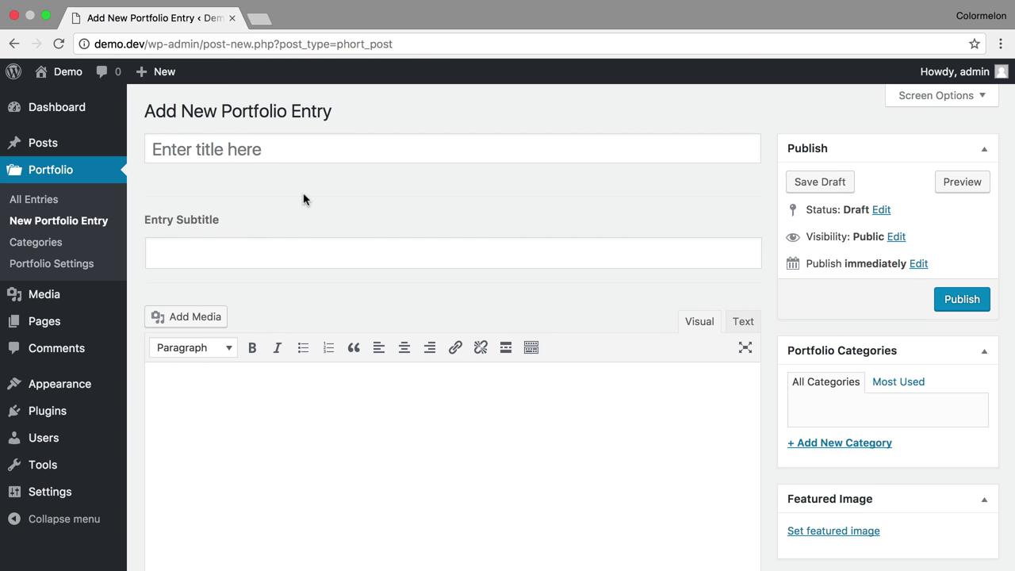
# Title a new entry 'Misty Mountains', add a Landscapes category, and scroll to the gallery section.
pyautogui.click(284, 153)
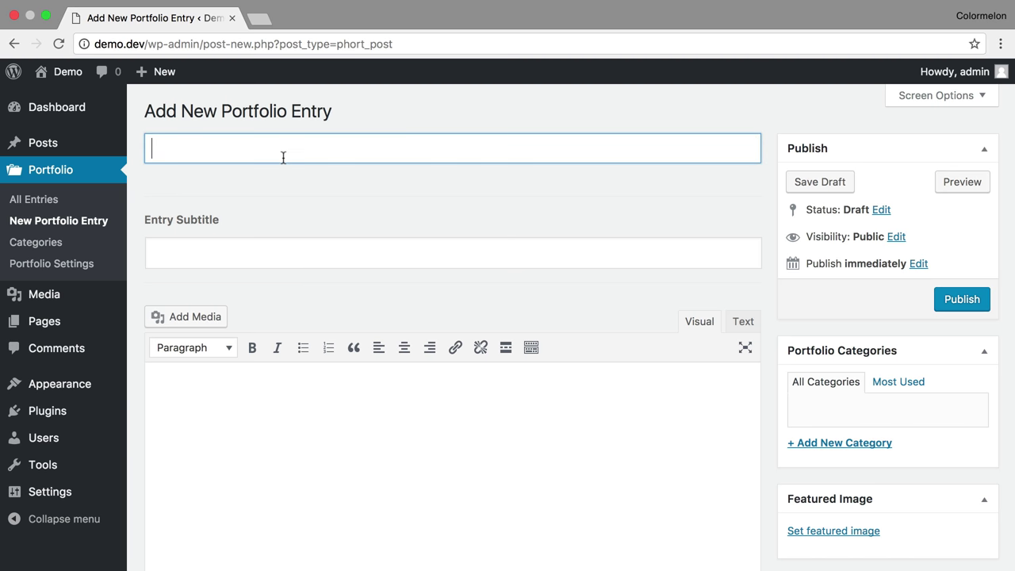
pyautogui.write('Misty Mountains')
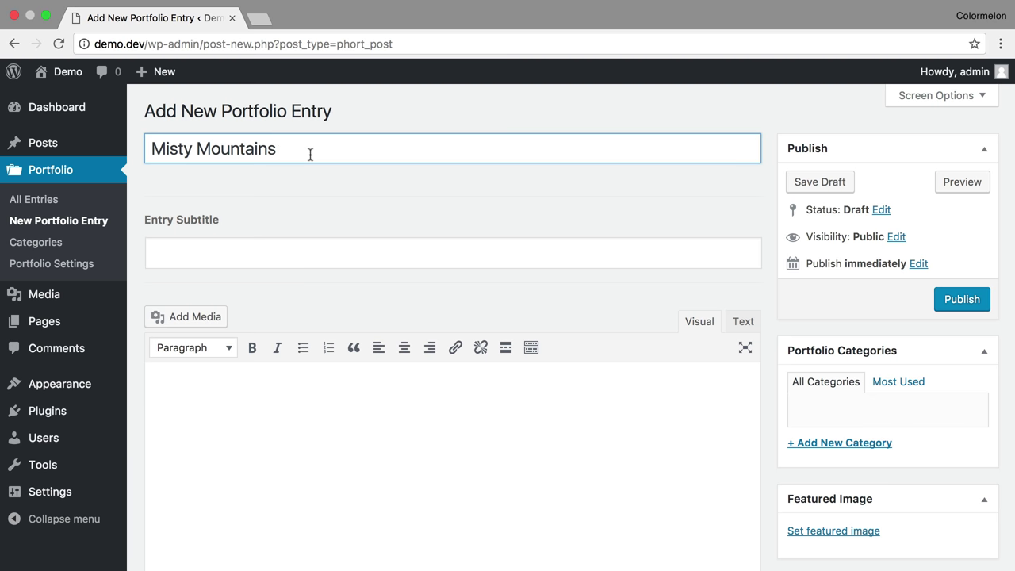
pyautogui.click(859, 446)
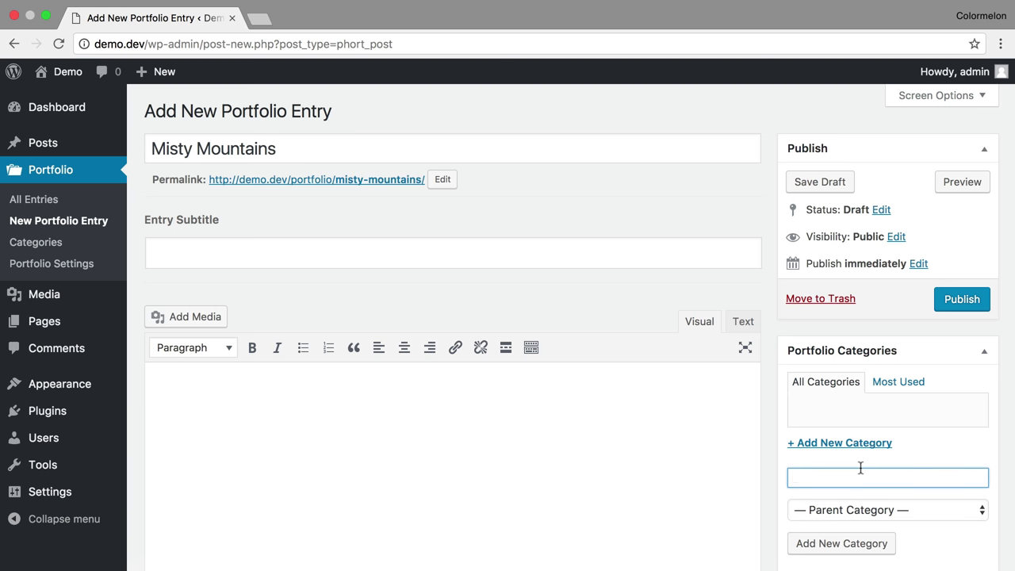
pyautogui.write('Landscapes')
pyautogui.scroll(-1, 610, 365)
pyautogui.scroll(-5, 610, 354)
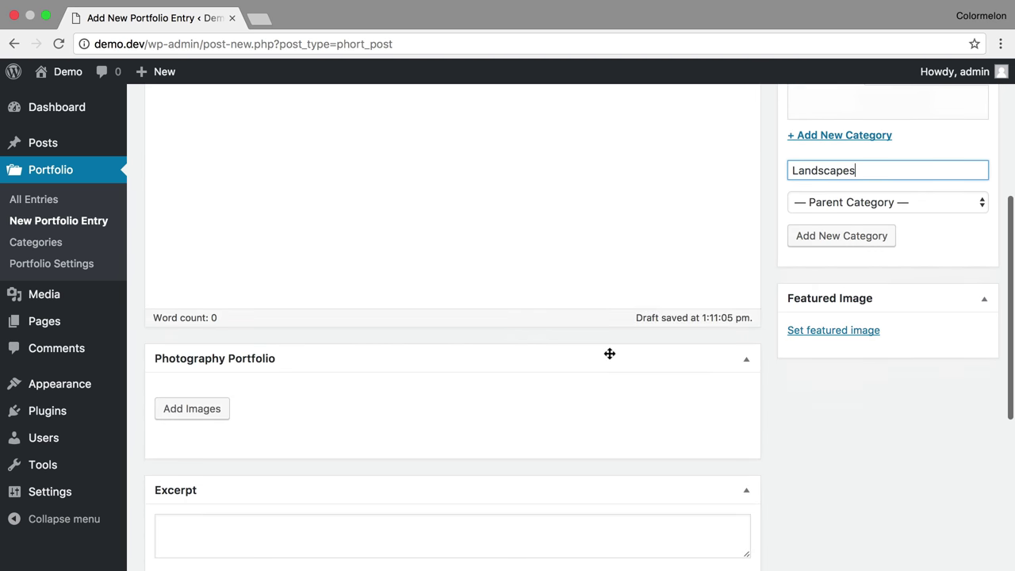
pyautogui.scroll(-2, 610, 354)
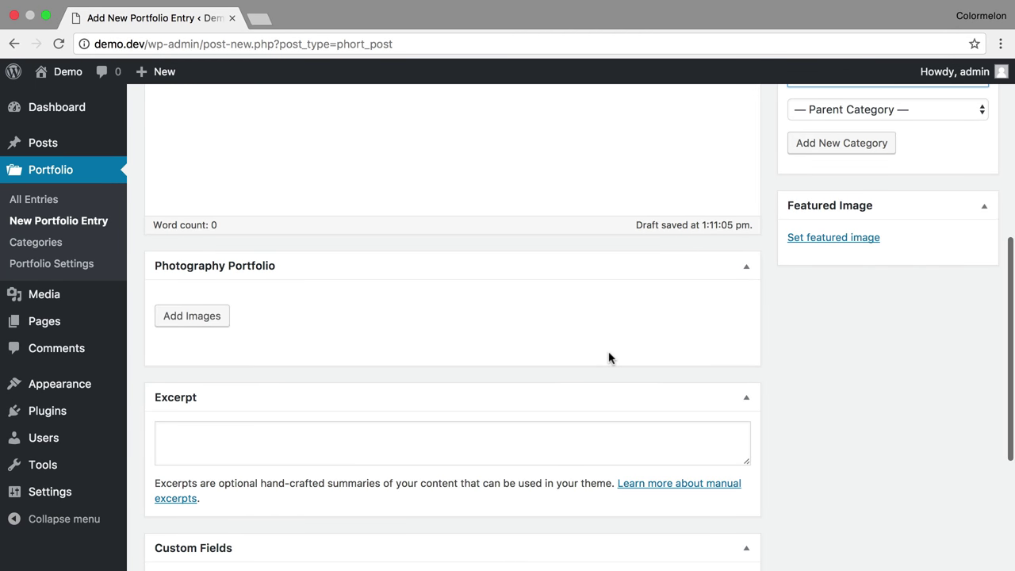
# Add the first eight library photos, through the road image, to the Misty Mountains gallery.
pyautogui.click(206, 321)
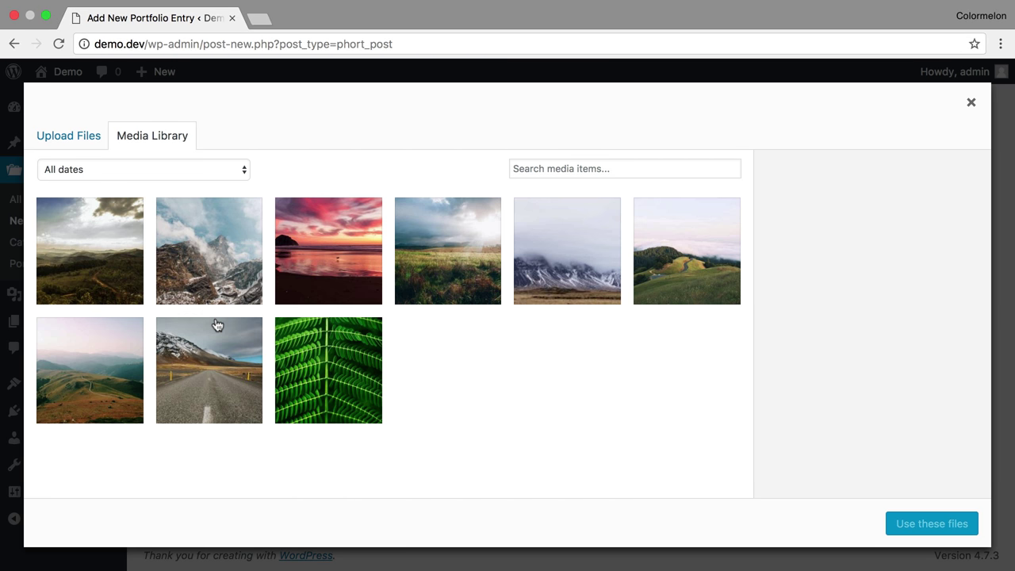
pyautogui.click(80, 288)
pyautogui.keyDown('shift'); pyautogui.click(207, 377); pyautogui.keyUp('shift')
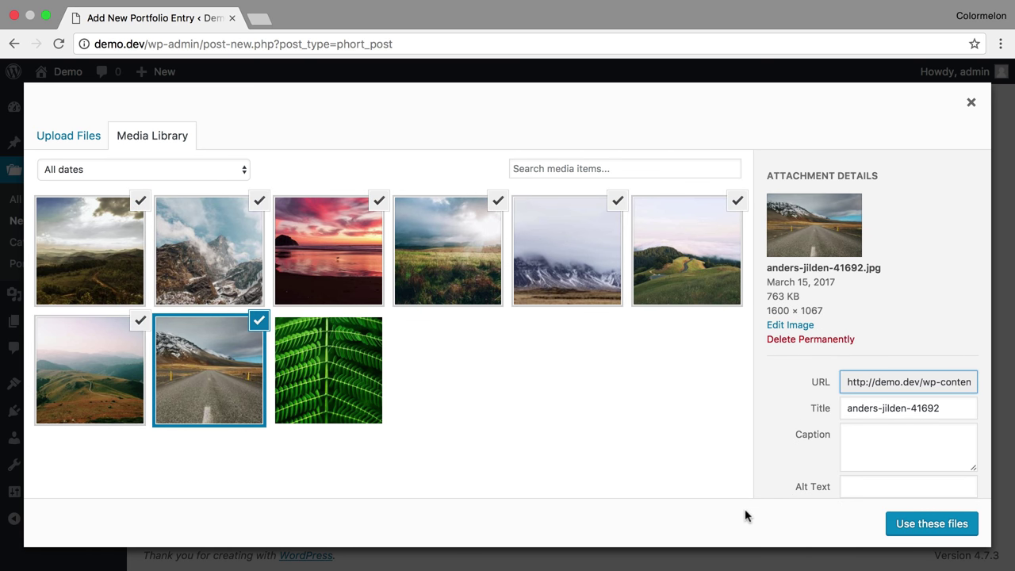
pyautogui.click(926, 531)
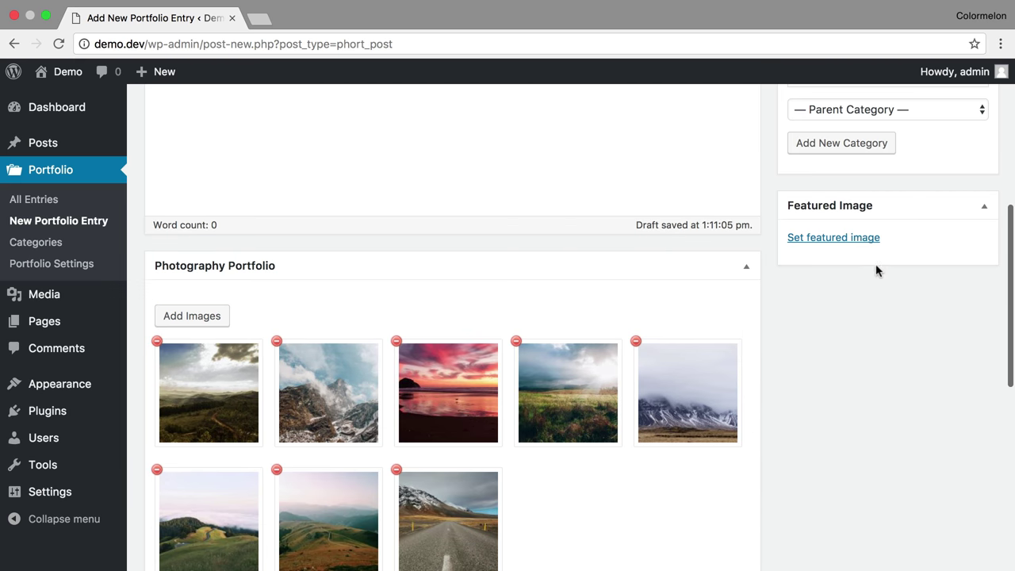
# Set the snowy mountain photo as the Misty Mountains featured image.
pyautogui.click(857, 237)
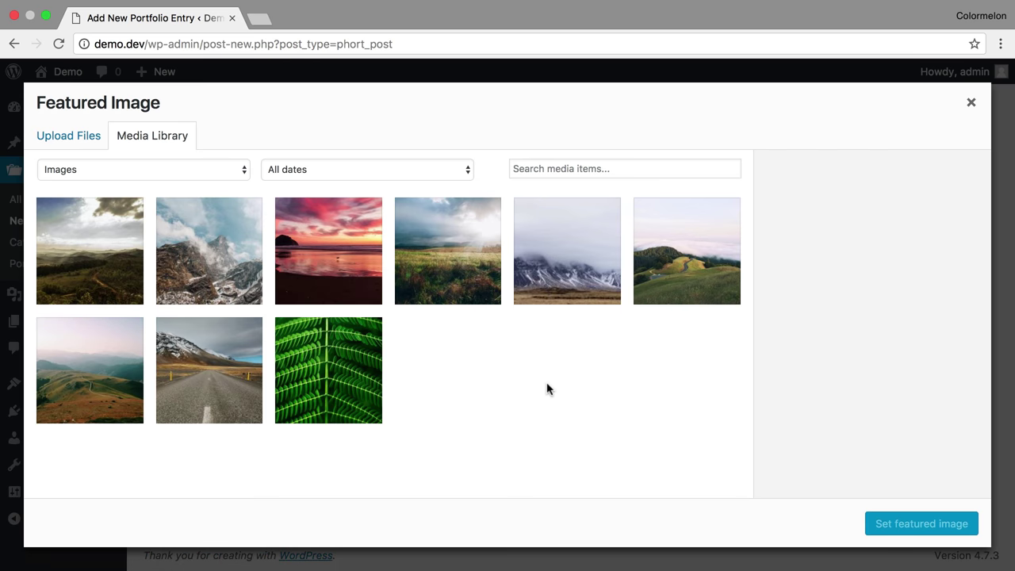
pyautogui.click(566, 295)
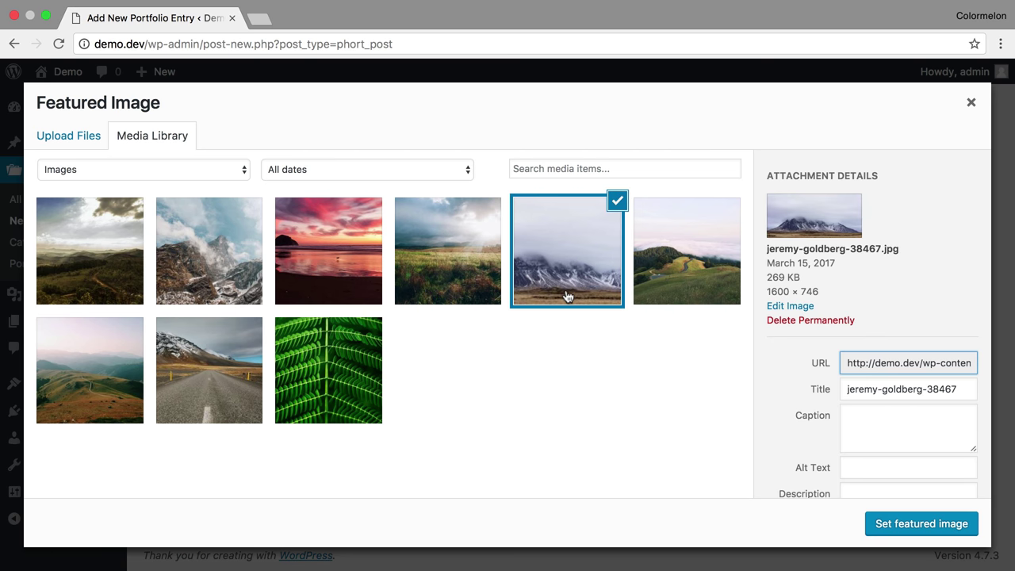
pyautogui.click(913, 525)
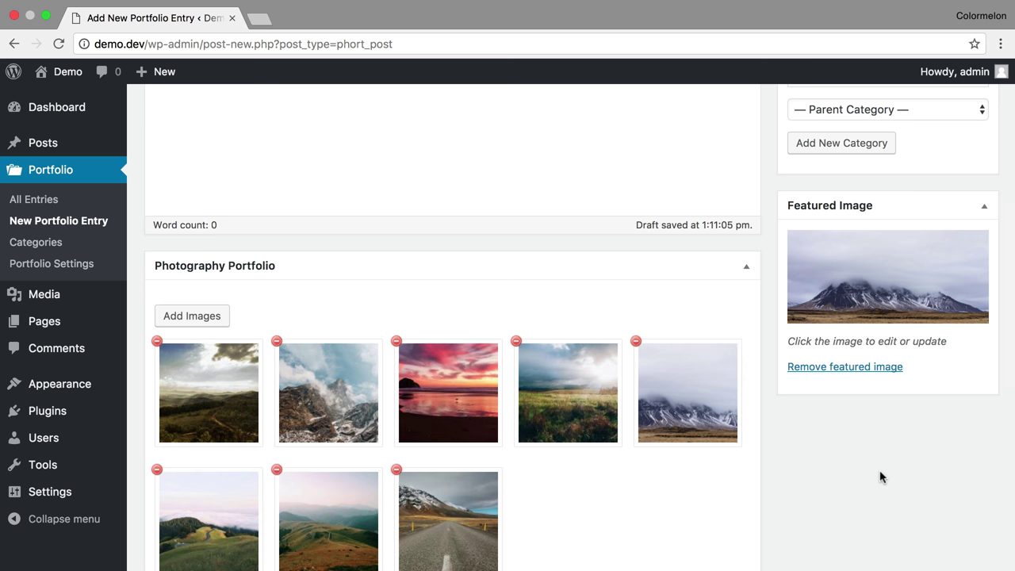
pyautogui.scroll(8, 882, 460)
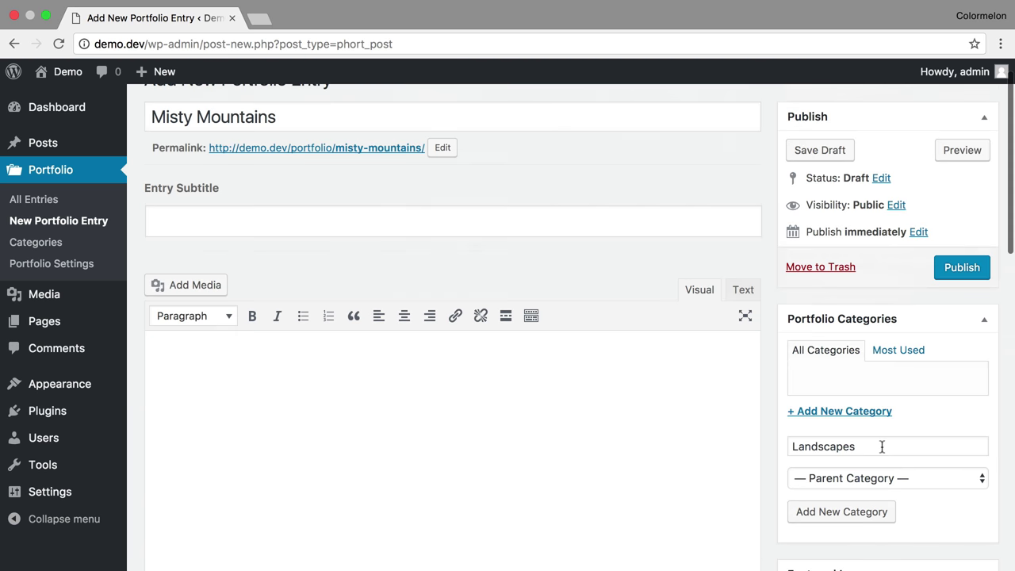
pyautogui.scroll(2, 885, 441)
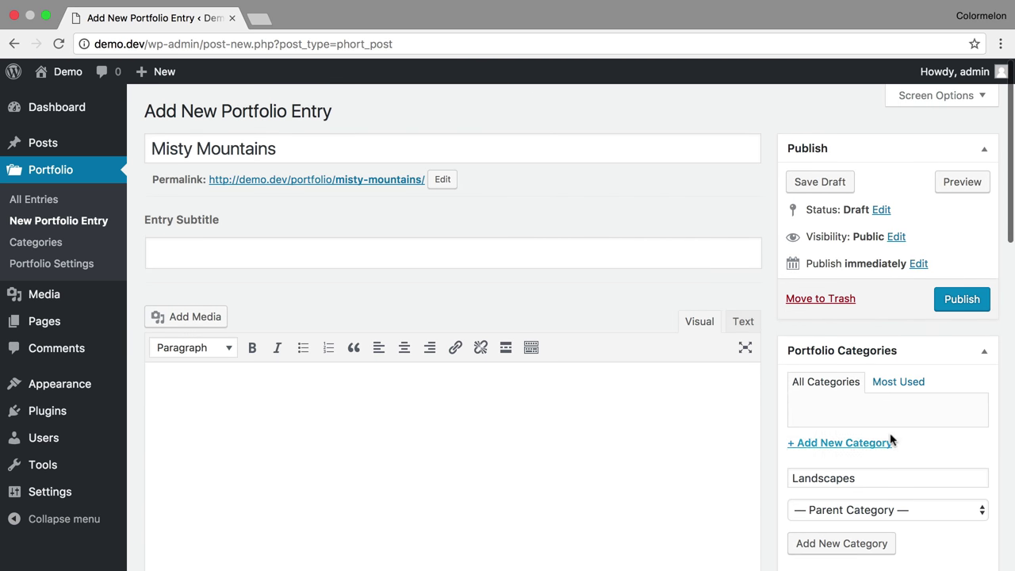
# Publish the Misty Mountains portfolio entry.
pyautogui.click(945, 309)
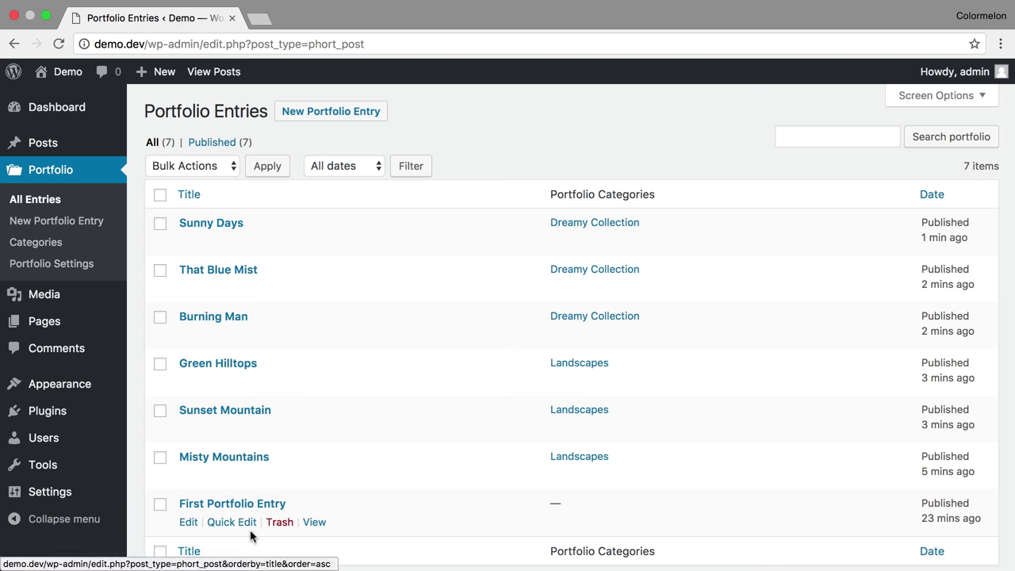
pyautogui.moveTo(232, 511)
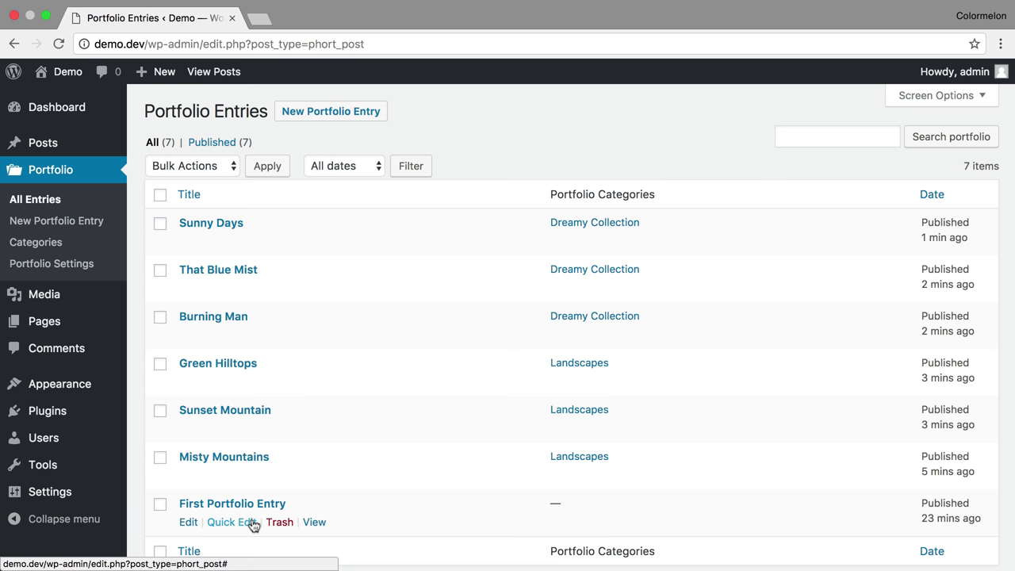
# Quick Edit First Portfolio Entry into Dreamy Collection and Landscapes, then go to All Pages.
pyautogui.click(245, 524)
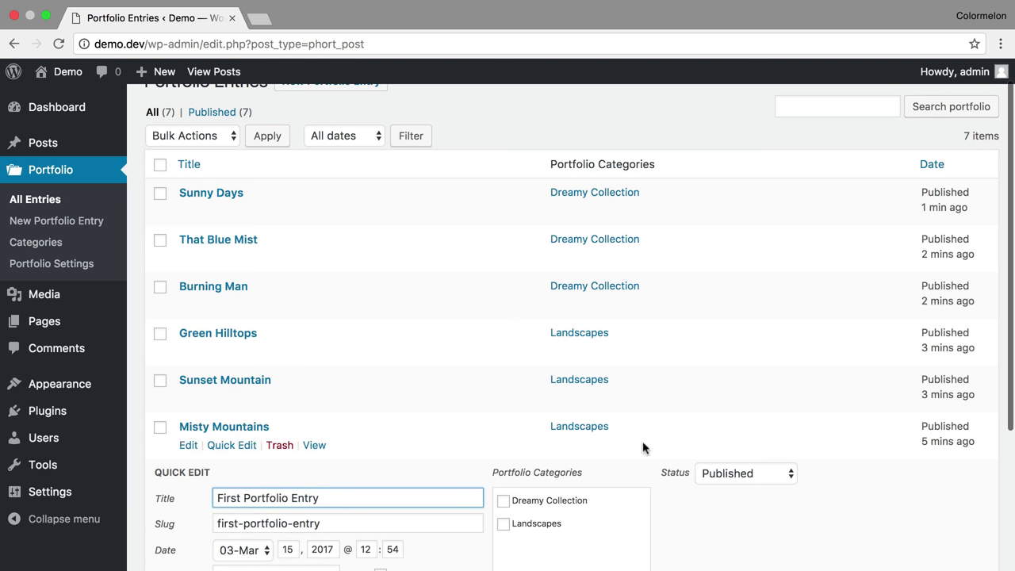
pyautogui.scroll(-3, 662, 471)
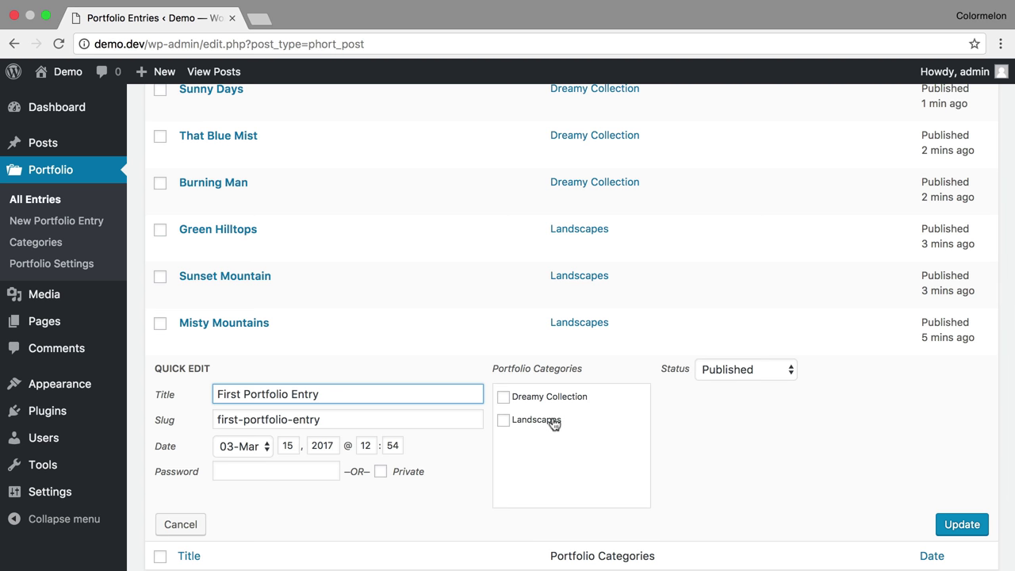
pyautogui.click(554, 423)
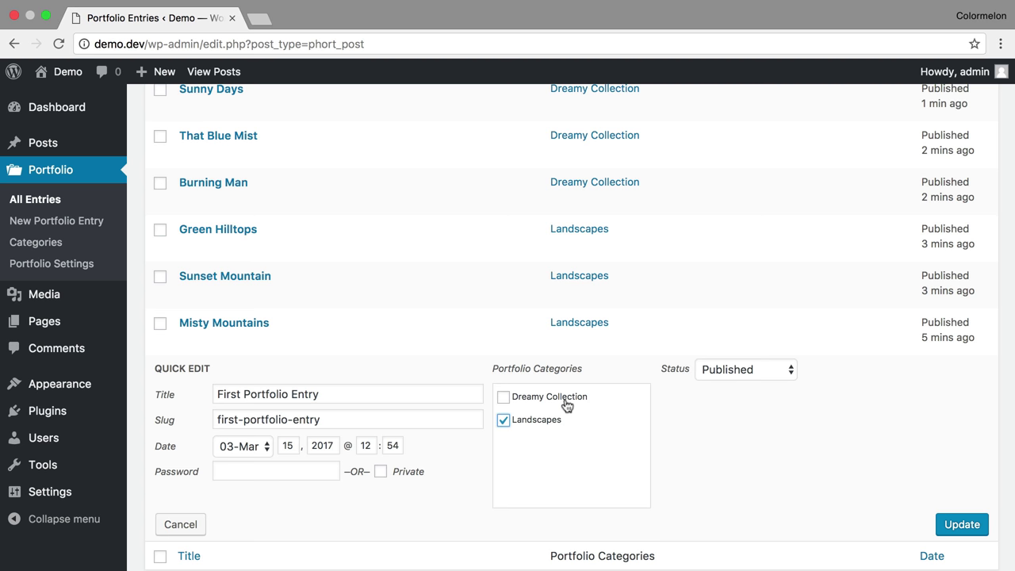
pyautogui.click(563, 399)
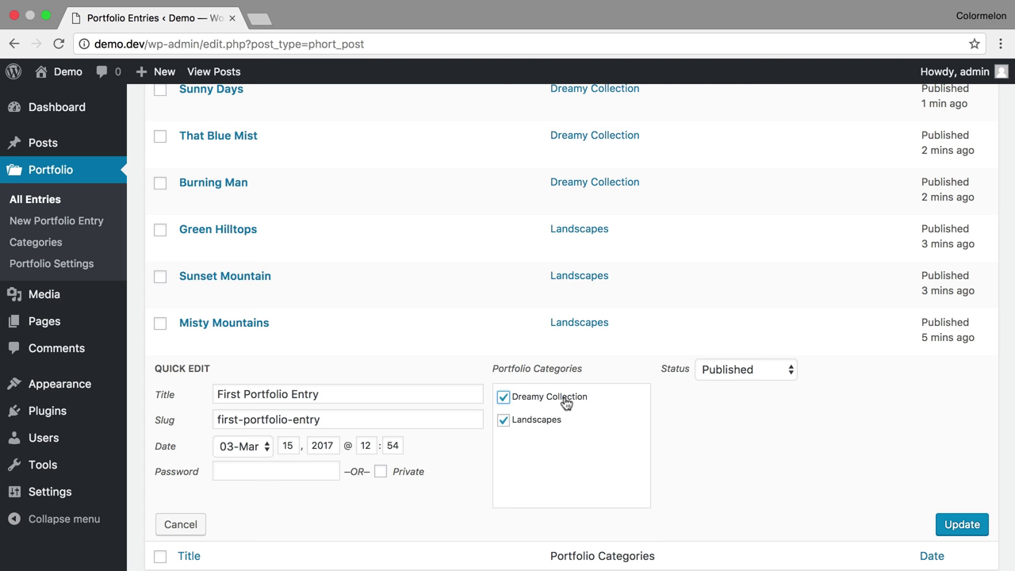
pyautogui.click(976, 526)
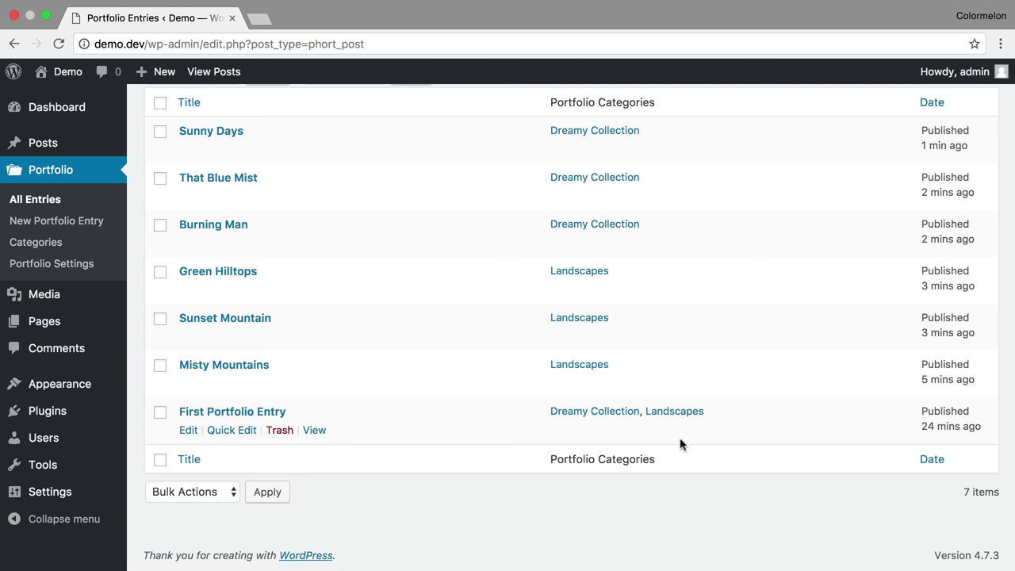
pyautogui.moveTo(45, 322)
pyautogui.click(186, 323)
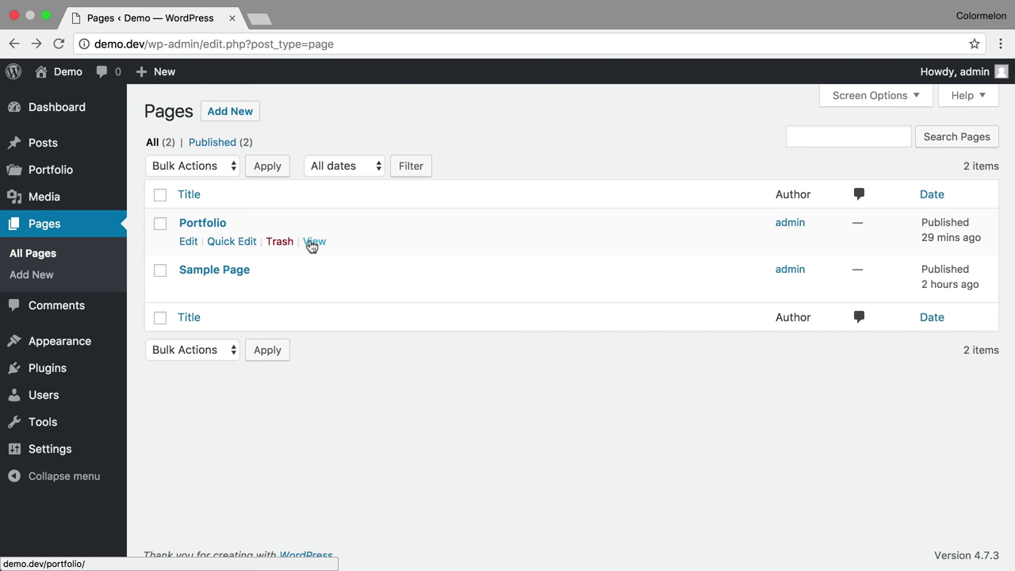
# View the live Portfolio grid and the Misty Mountains gallery, then return to the Dashboard.
pyautogui.click(313, 242)
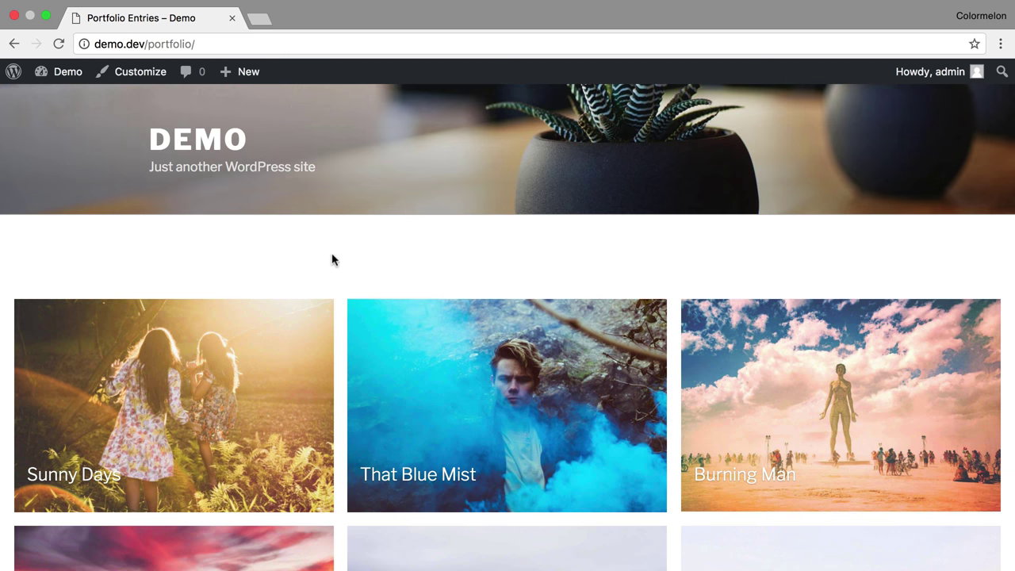
pyautogui.scroll(-1, 334, 265)
pyautogui.scroll(-5, 338, 265)
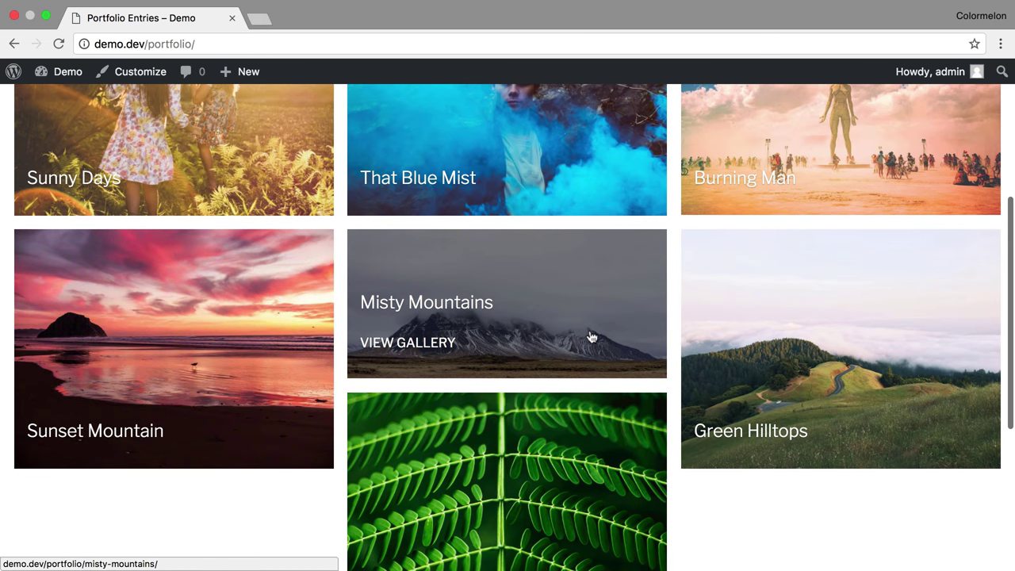
pyautogui.click(590, 343)
pyautogui.scroll(-1, 648, 399)
pyautogui.scroll(-8, 650, 357)
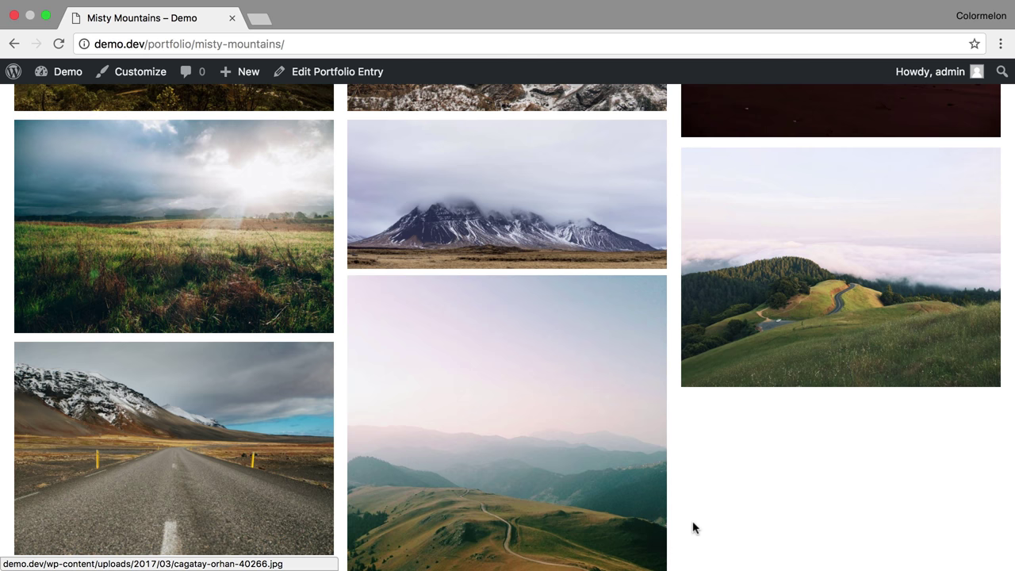
pyautogui.scroll(-4, 698, 492)
pyautogui.scroll(10, 707, 460)
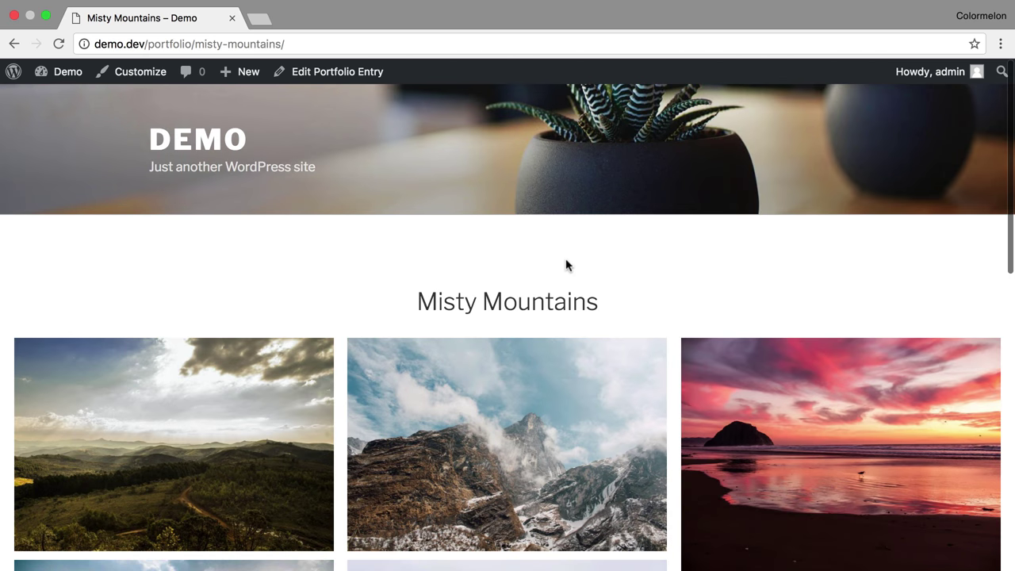
pyautogui.click(11, 42)
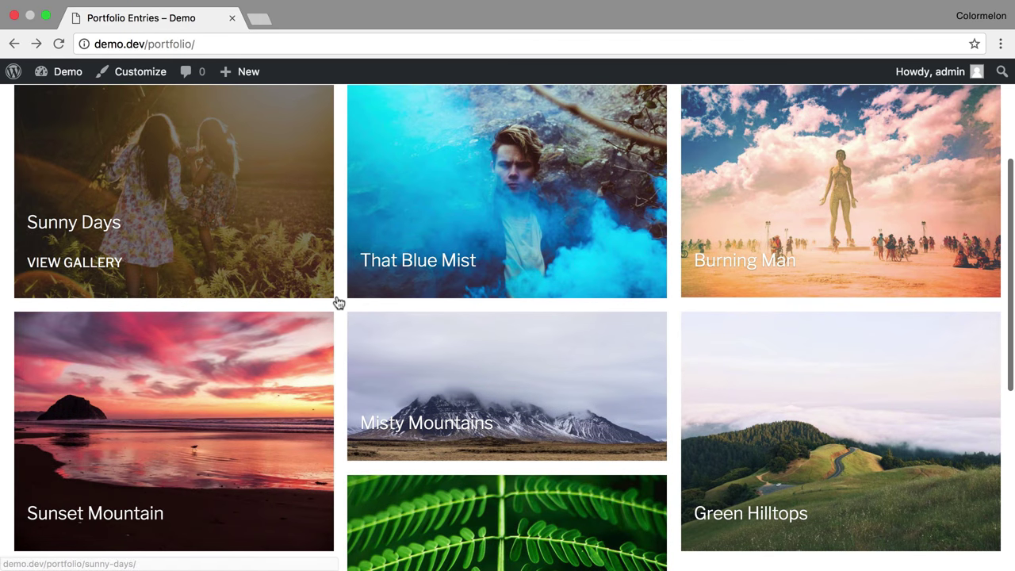
pyautogui.scroll(3, 339, 317)
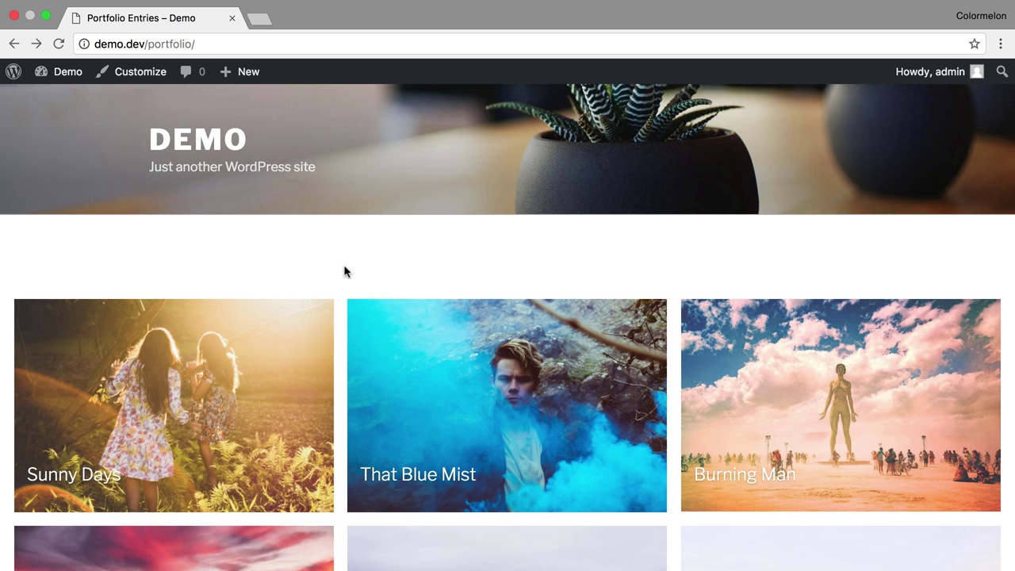
pyautogui.moveTo(62, 72)
pyautogui.click(76, 100)
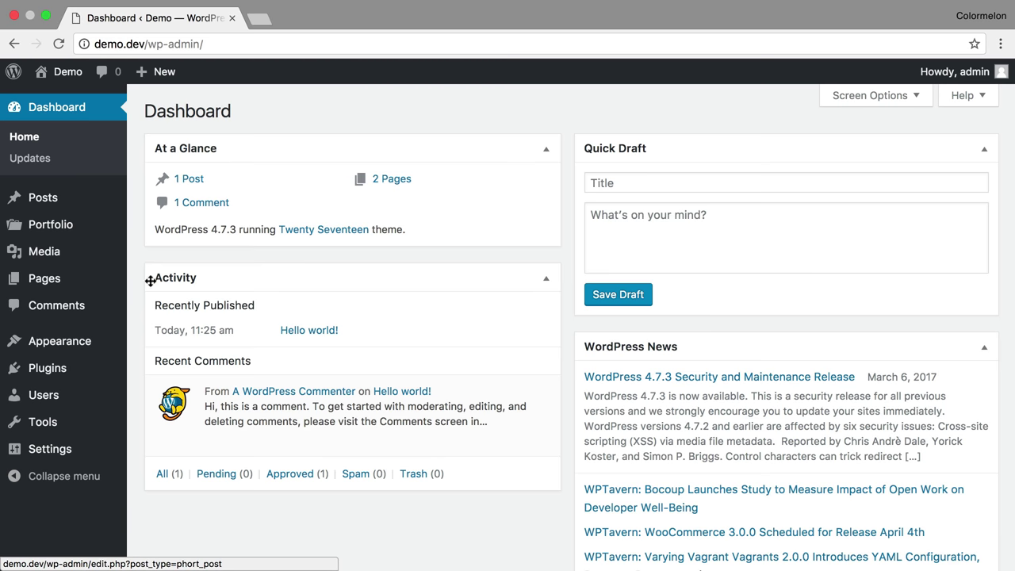
# Create and save 'Main Menu' in the Top Menu location, then reveal Screen Options.
pyautogui.moveTo(60, 341)
pyautogui.click(172, 408)
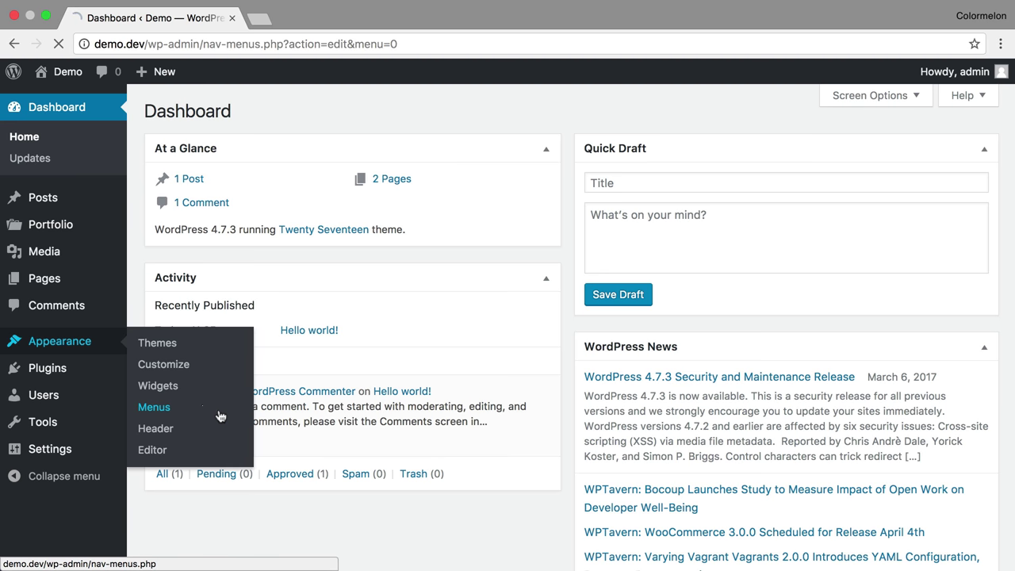
pyautogui.click(486, 254)
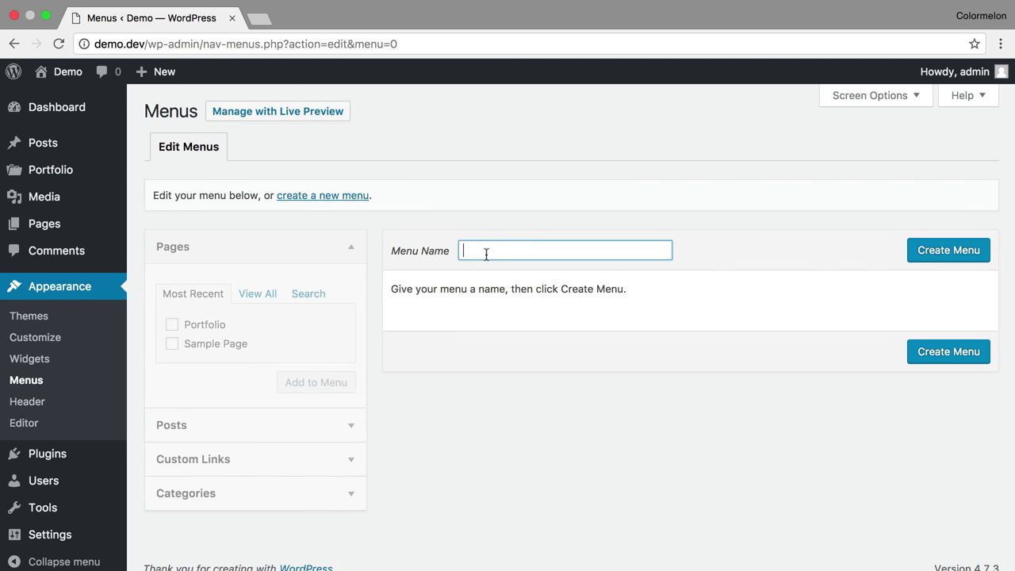
pyautogui.write('Main Mern')
pyautogui.press('BackSpace')
pyautogui.press('BackSpace')
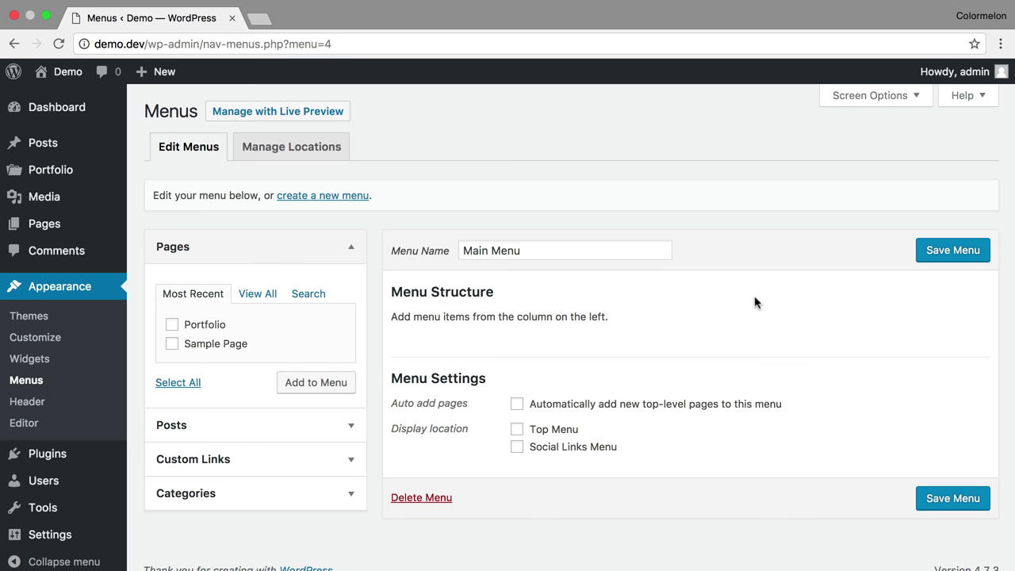
pyautogui.click(518, 429)
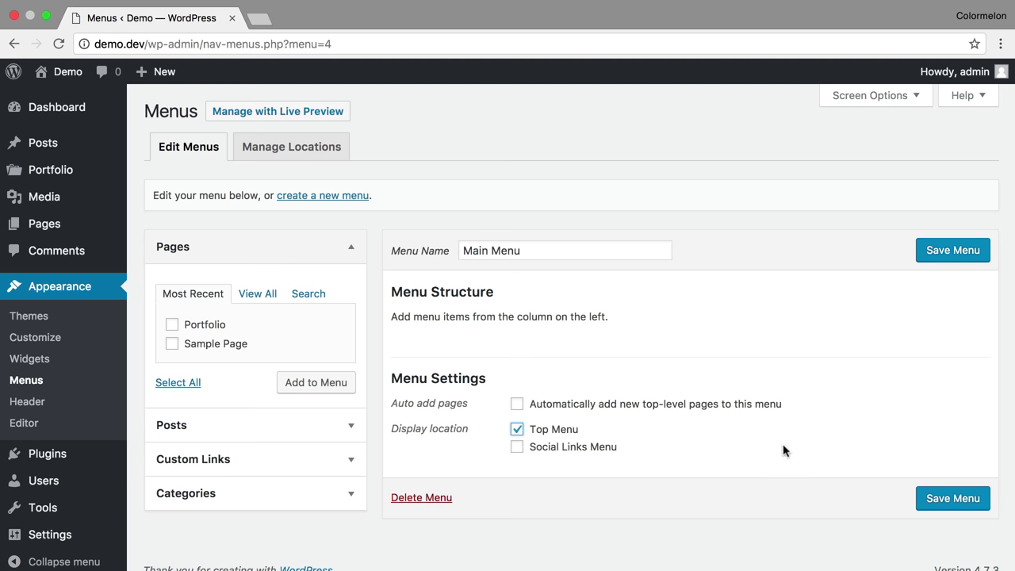
pyautogui.click(940, 256)
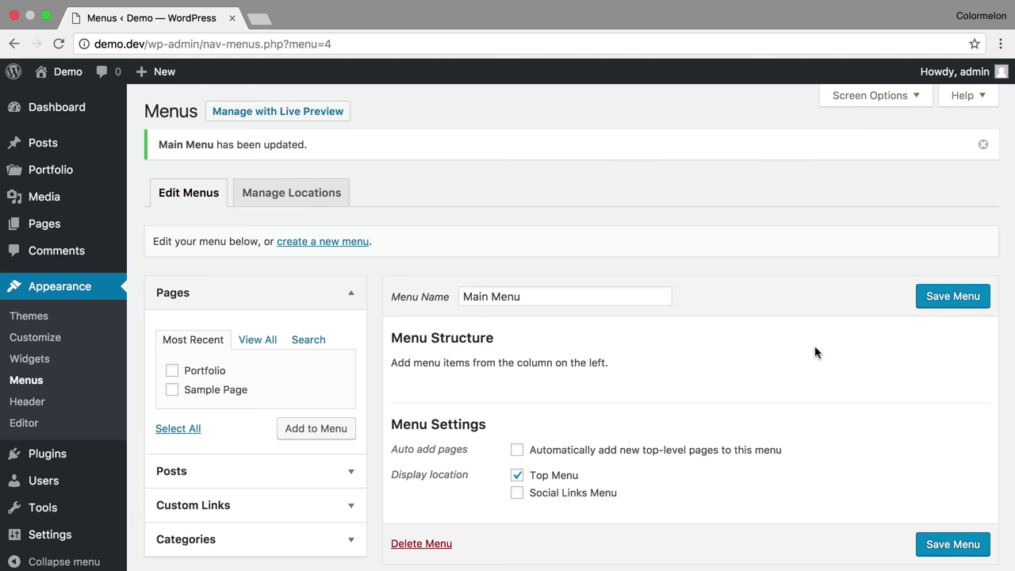
pyautogui.click(868, 106)
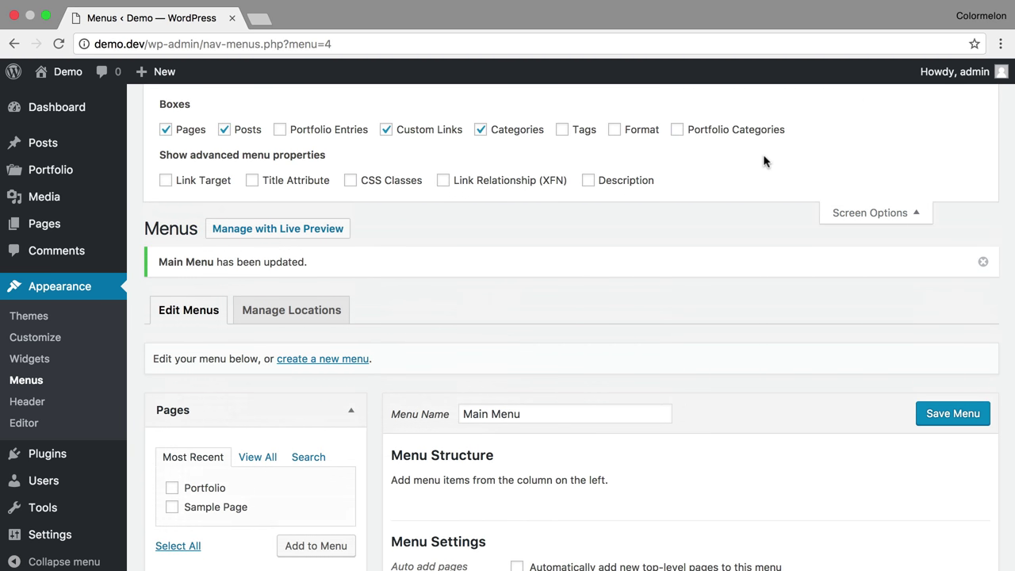
# Enable Portfolio Categories in Screen Options and add Landscapes and Dreamy Collection to the Main Menu.
pyautogui.click(725, 133)
pyautogui.click(886, 220)
pyautogui.scroll(-3, 799, 211)
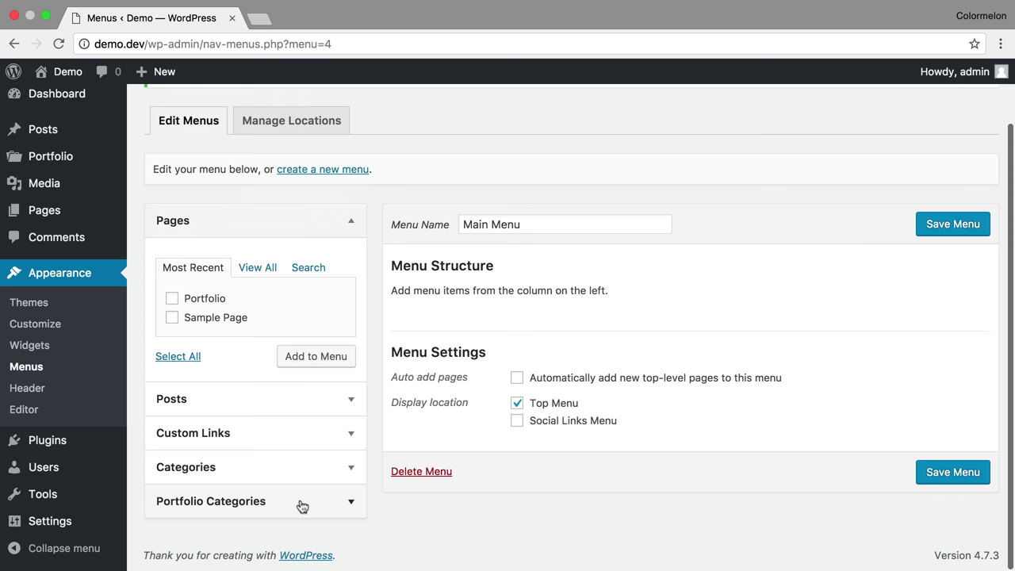
pyautogui.click(300, 508)
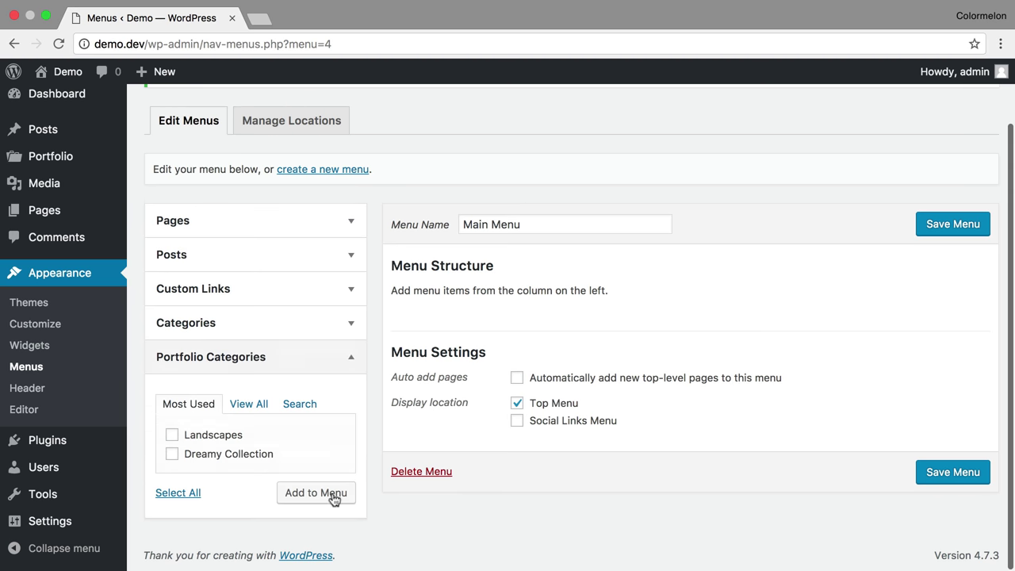
pyautogui.click(214, 435)
pyautogui.click(222, 454)
pyautogui.click(316, 492)
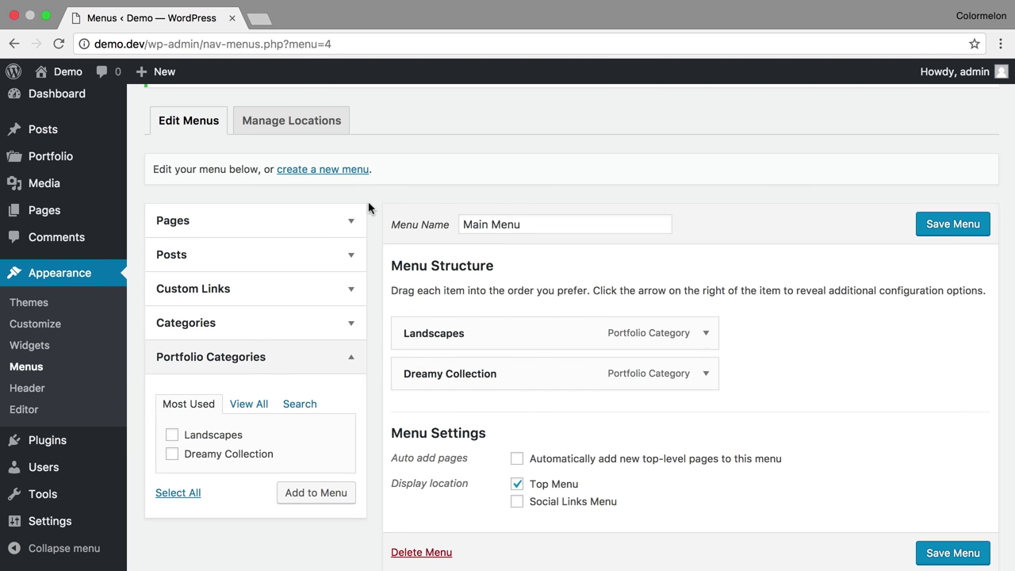
# Add the Portfolio page, move it to the top, nest Landscapes beneath it, and save.
pyautogui.click(356, 220)
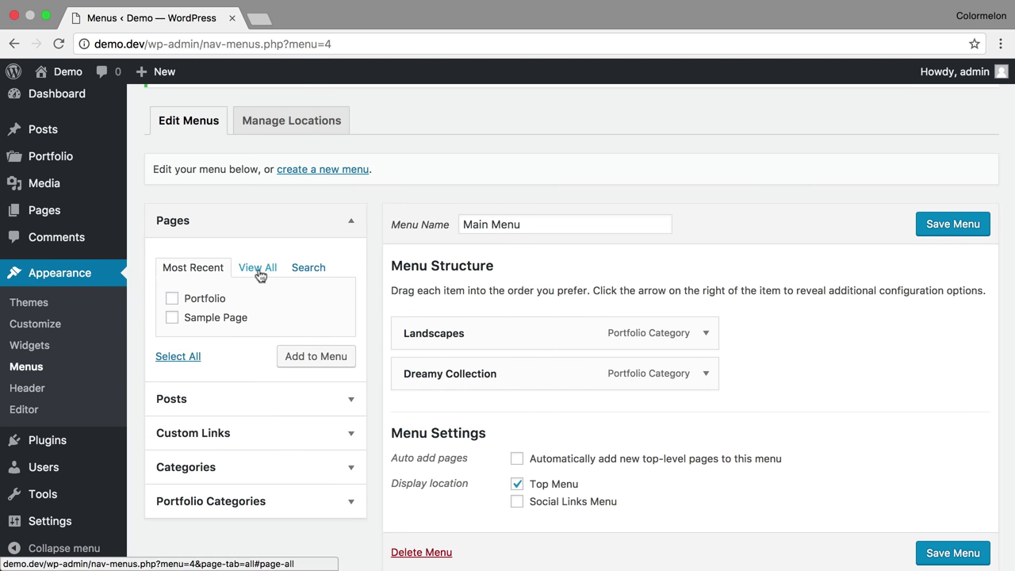
pyautogui.click(207, 299)
pyautogui.click(309, 357)
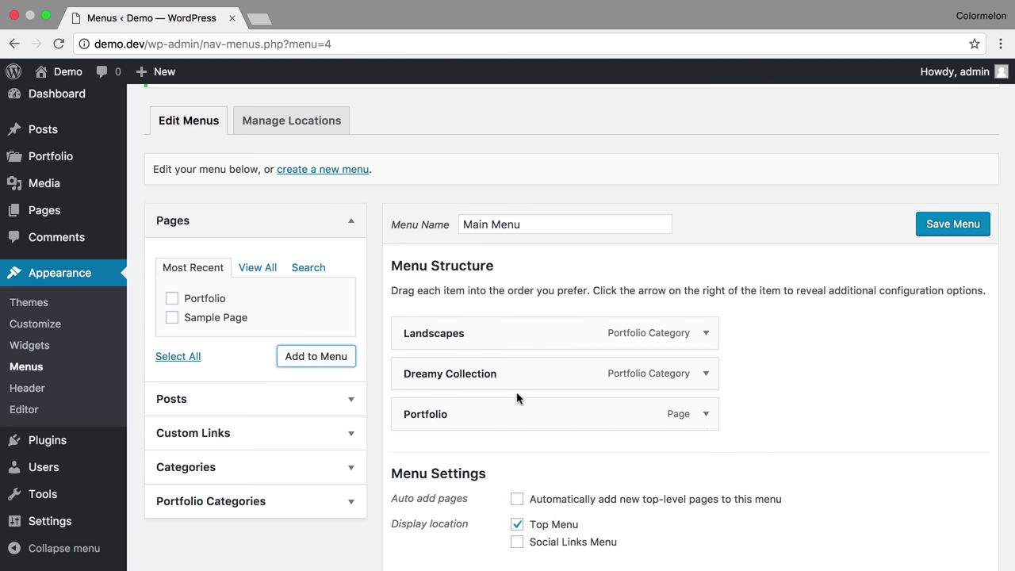
pyautogui.moveTo(485, 414); pyautogui.dragTo(480, 323)
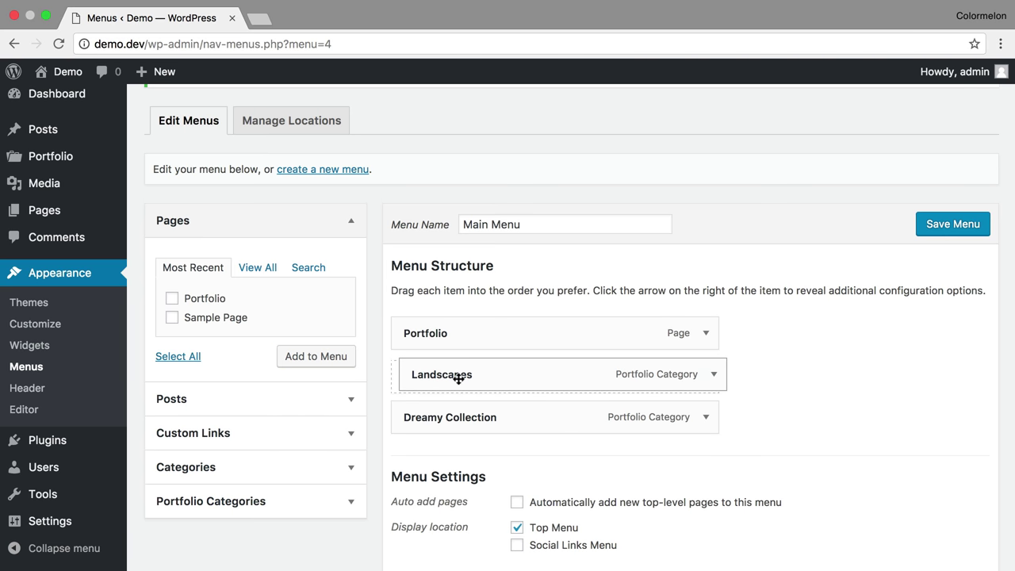
pyautogui.moveTo(418, 379); pyautogui.dragTo(488, 406)
pyautogui.click(944, 225)
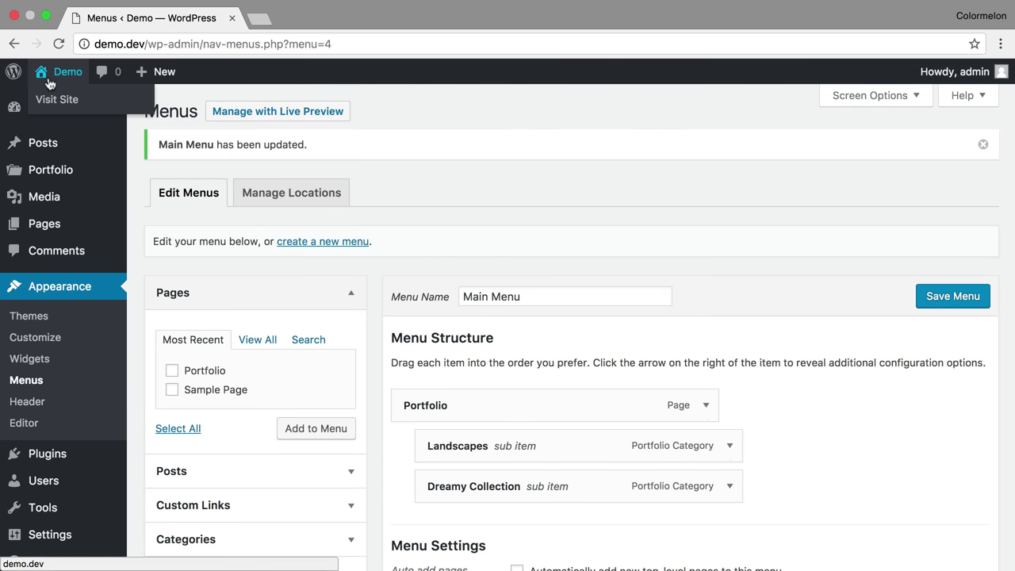
# Visit the live site and open Landscapes from the new Portfolio dropdown.
pyautogui.click(267, 119)
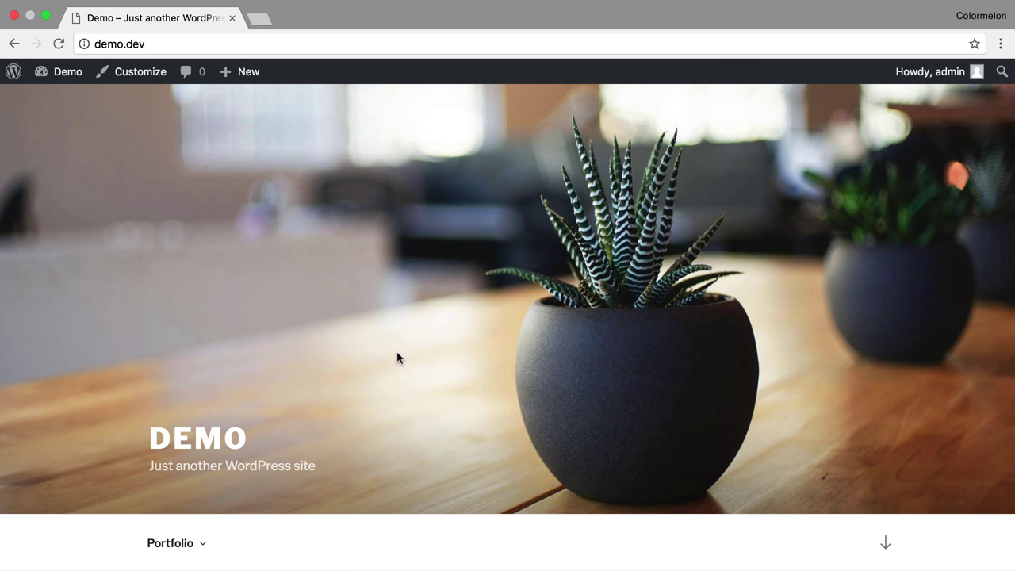
pyautogui.scroll(-2, 421, 231)
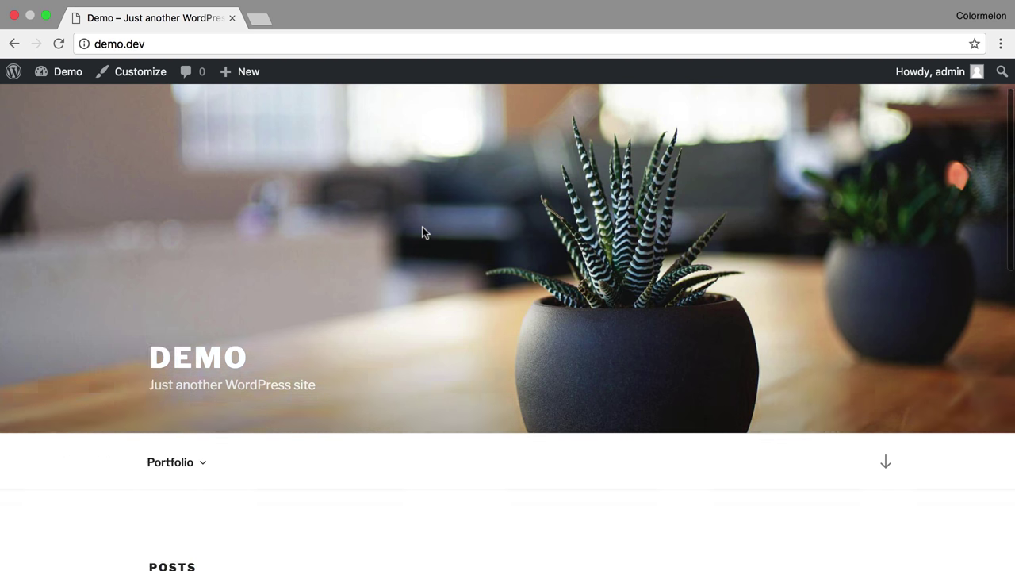
pyautogui.scroll(-3, 421, 231)
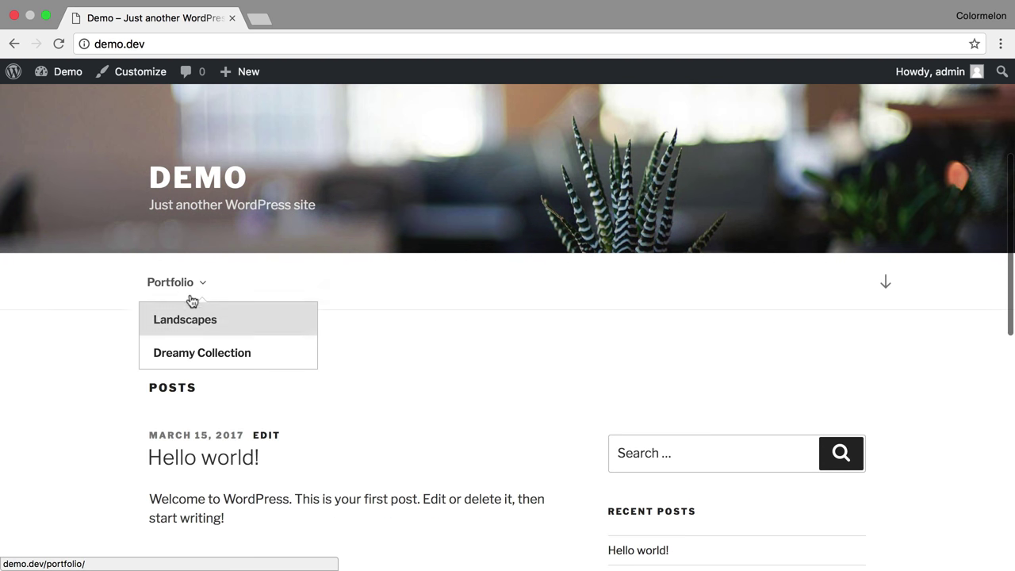
pyautogui.moveTo(170, 282)
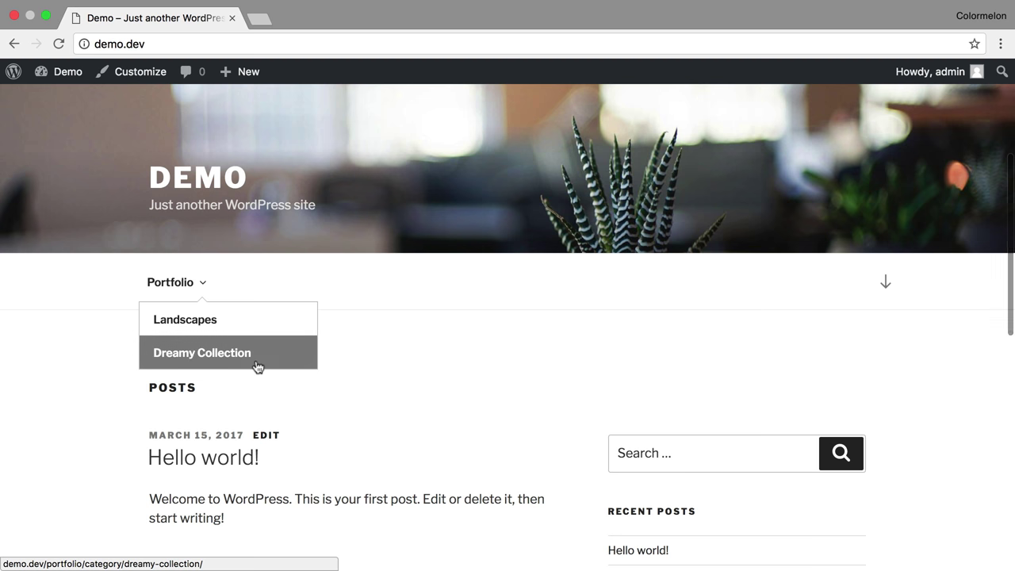
pyautogui.click(263, 320)
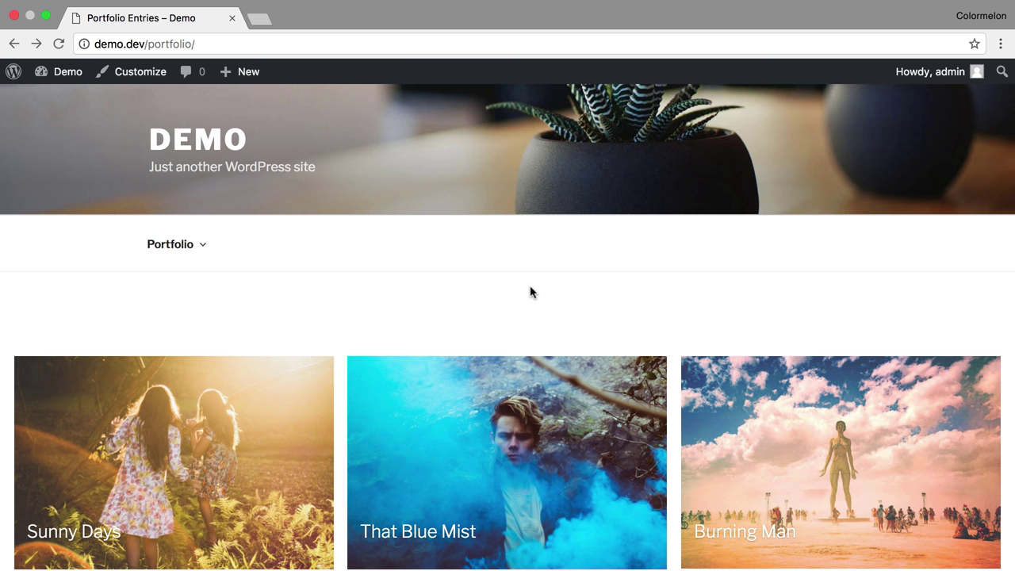
# Publish a new empty page titled 'Blog', then go to Settings > Reading.
pyautogui.moveTo(67, 72)
pyautogui.click(65, 101)
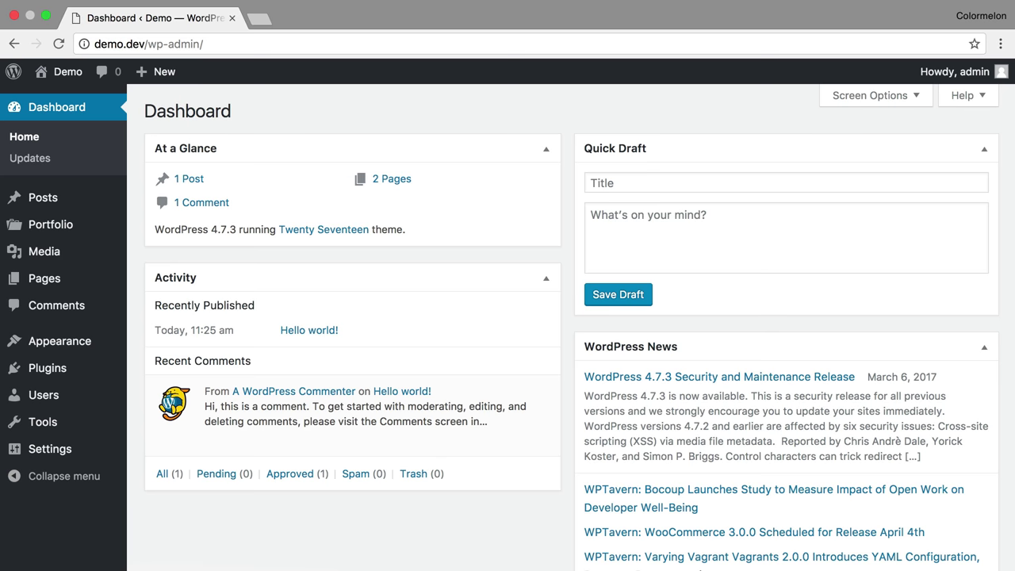
pyautogui.moveTo(45, 279)
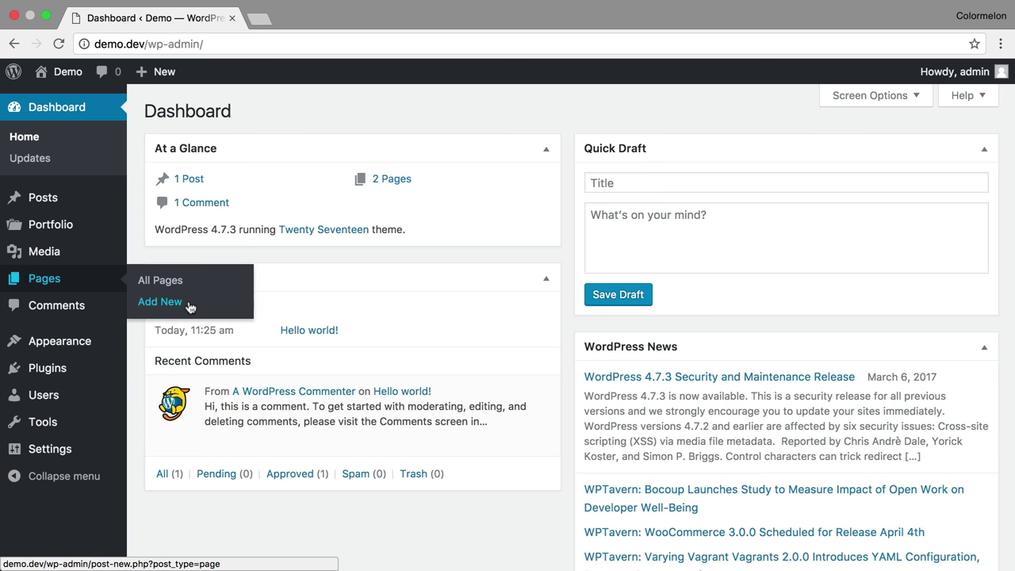
pyautogui.click(189, 305)
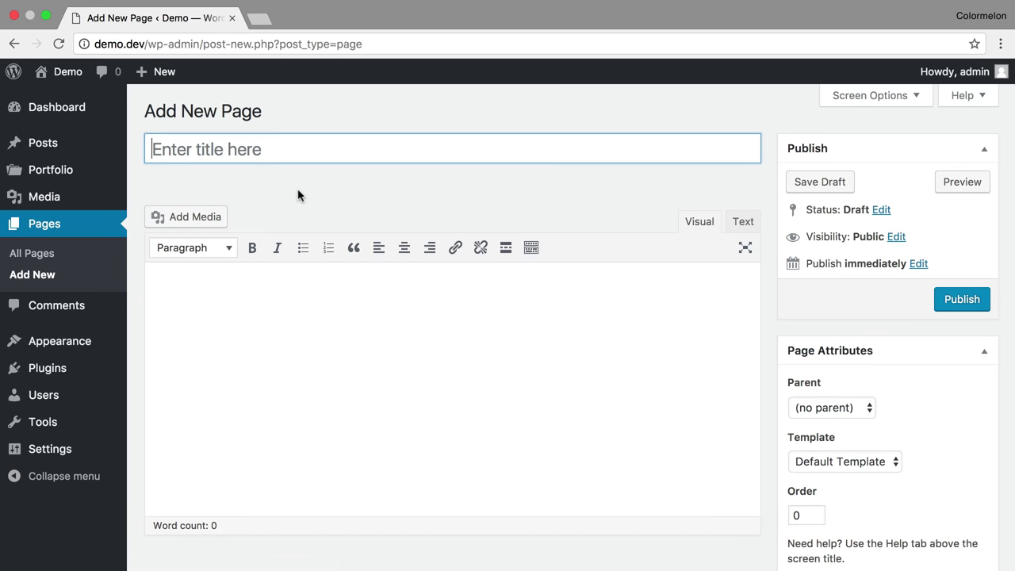
pyautogui.write('Blog')
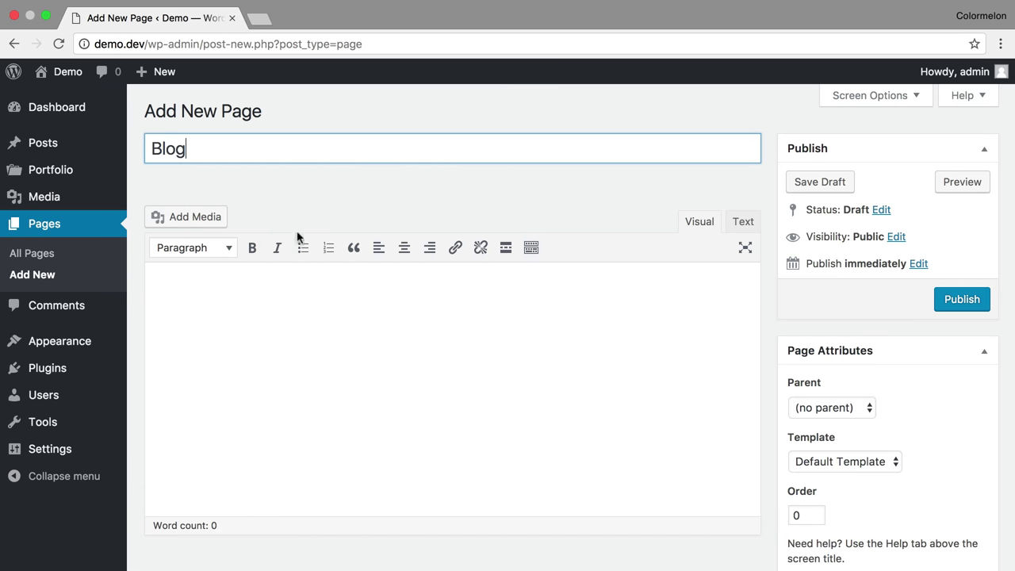
pyautogui.click(973, 302)
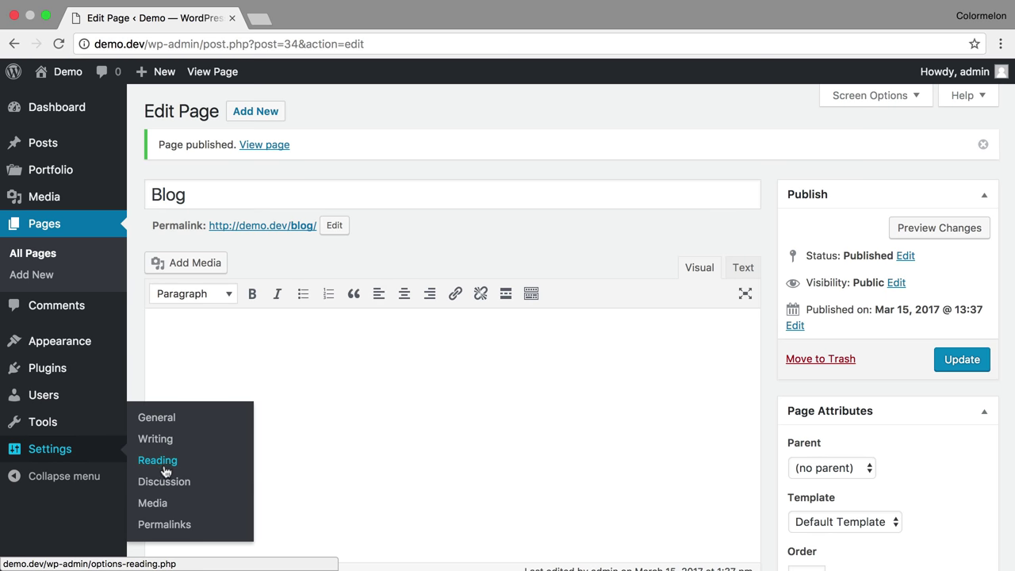
pyautogui.click(167, 465)
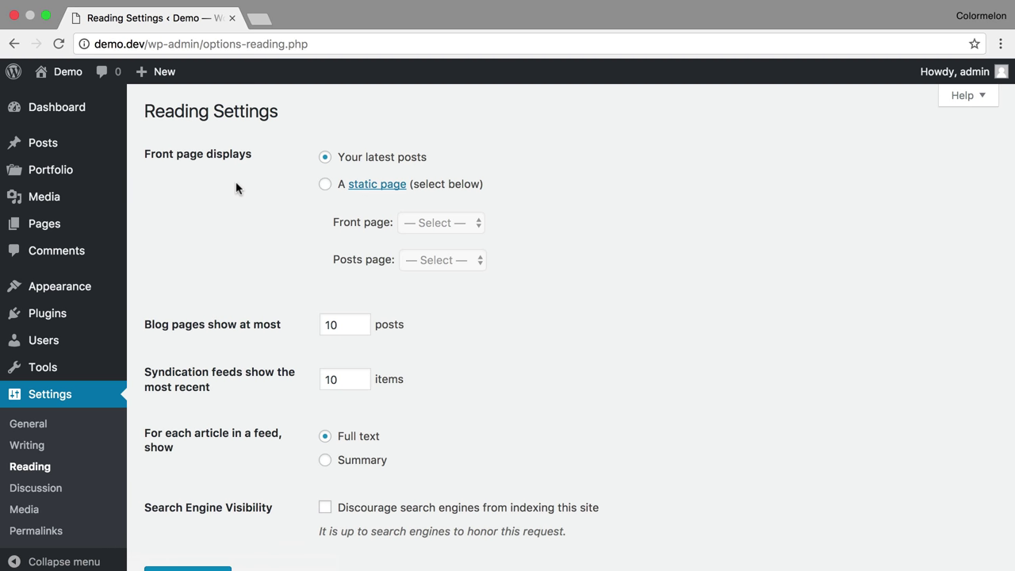
# Set a static front page: Portfolio as homepage, Blog as posts page, and save.
pyautogui.click(325, 187)
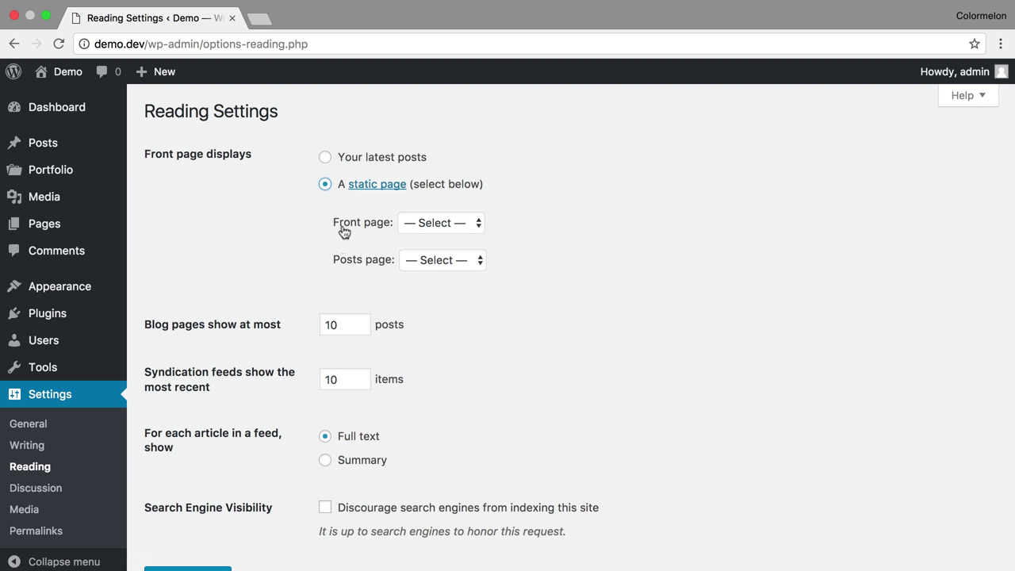
pyautogui.click(463, 225)
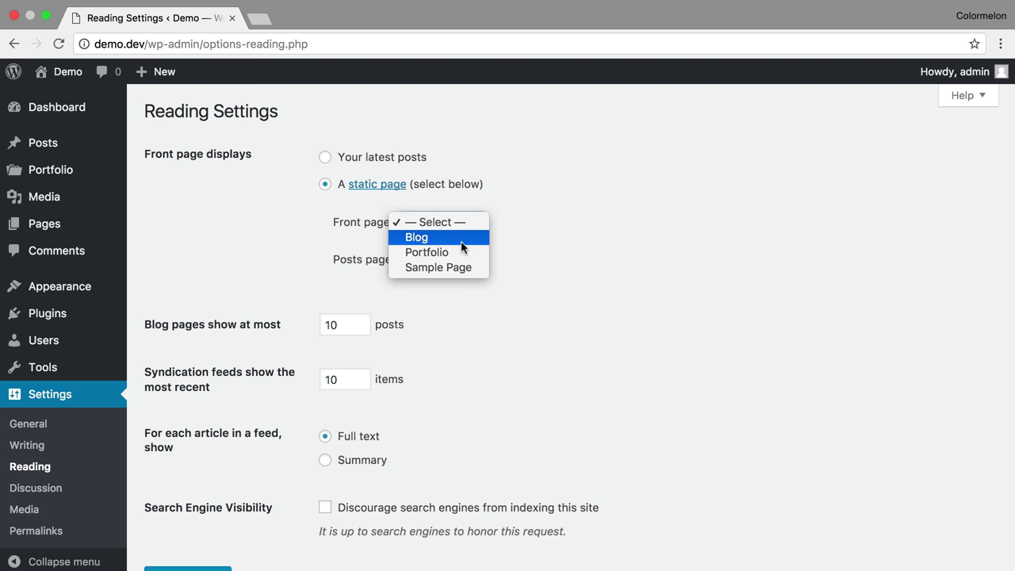
pyautogui.click(464, 252)
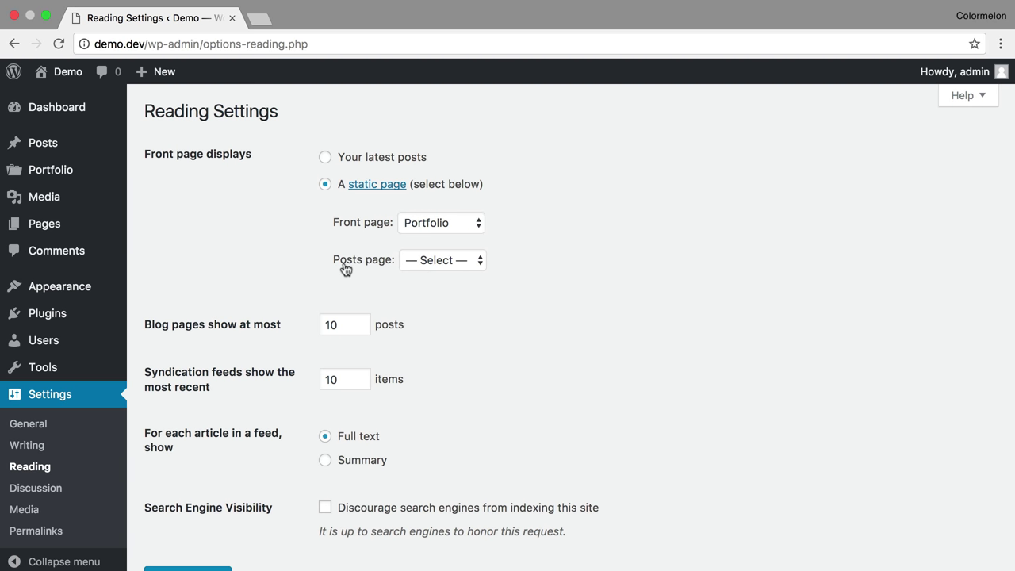
pyautogui.click(421, 260)
pyautogui.click(442, 278)
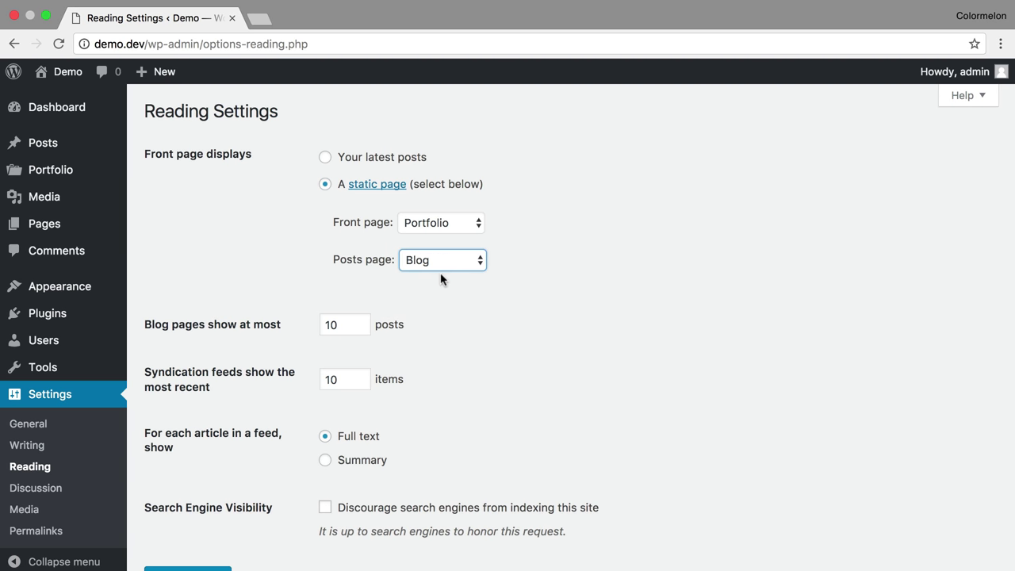
pyautogui.scroll(-2, 555, 302)
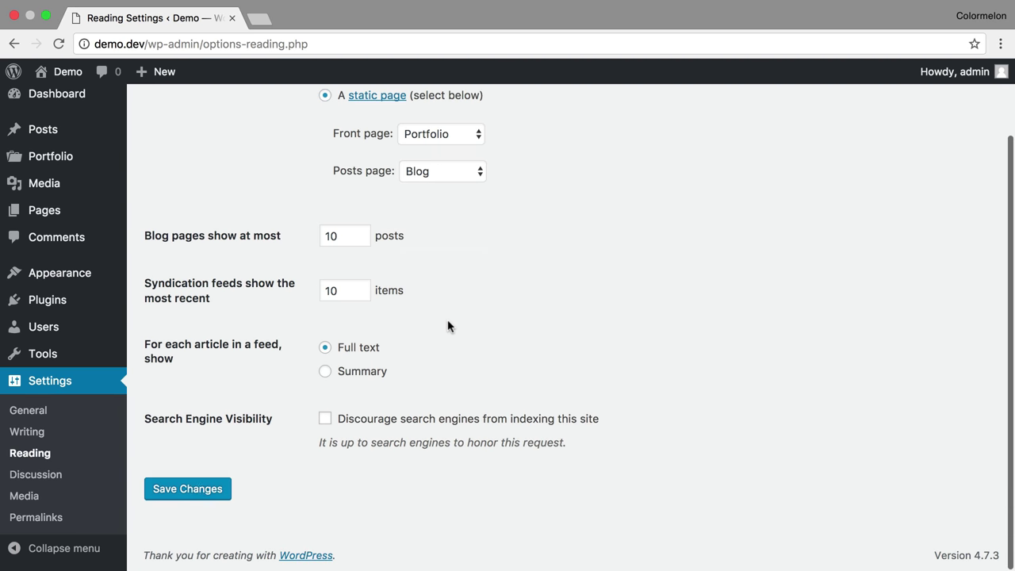
pyautogui.click(202, 488)
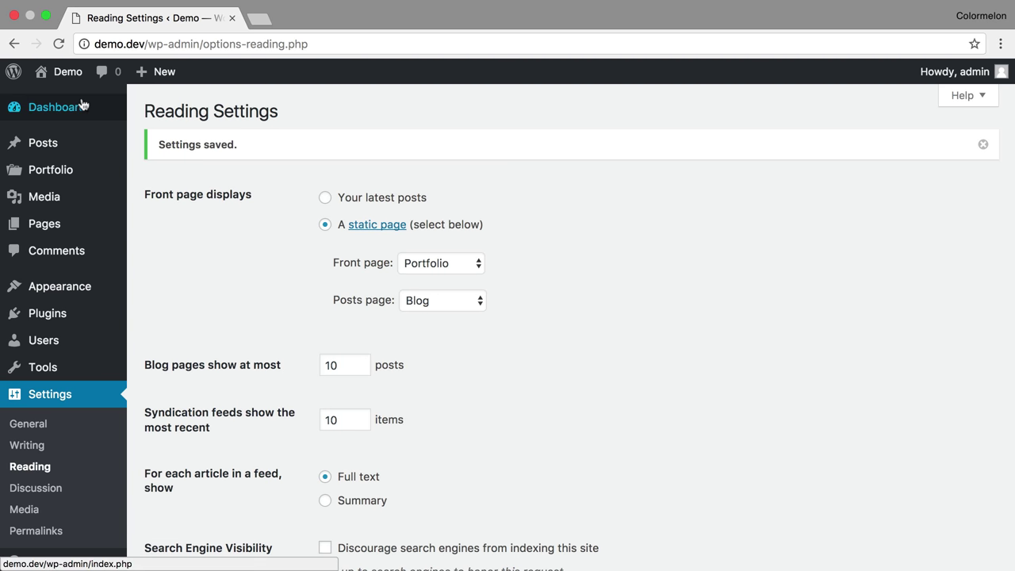
# Browse the live Portfolio grid homepage and open the Landscapes category gallery.
pyautogui.click(65, 72)
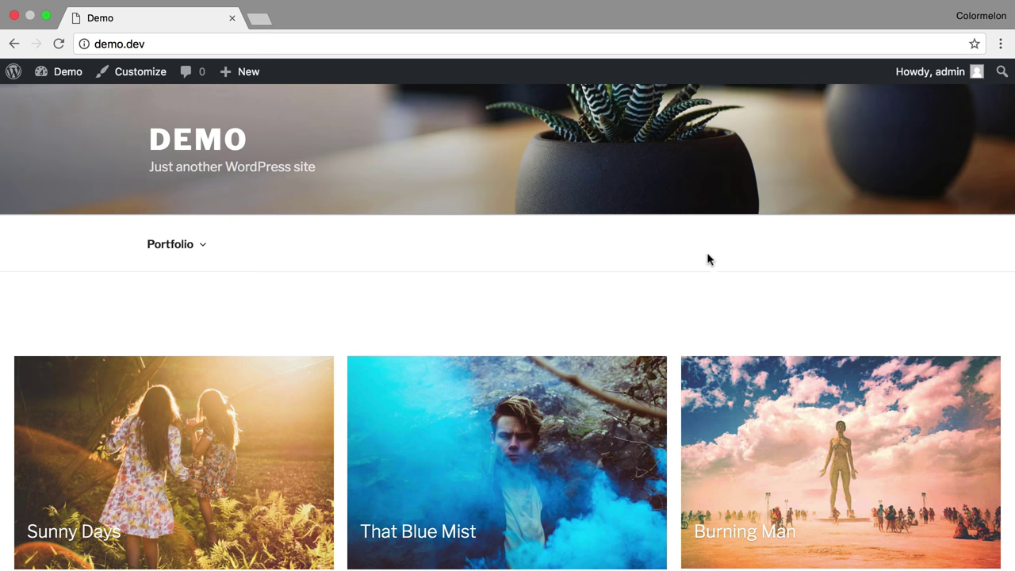
pyautogui.scroll(-5, 680, 274)
pyautogui.scroll(-2, 682, 283)
pyautogui.scroll(-2, 682, 283)
pyautogui.scroll(5, 317, 218)
pyautogui.moveTo(176, 117)
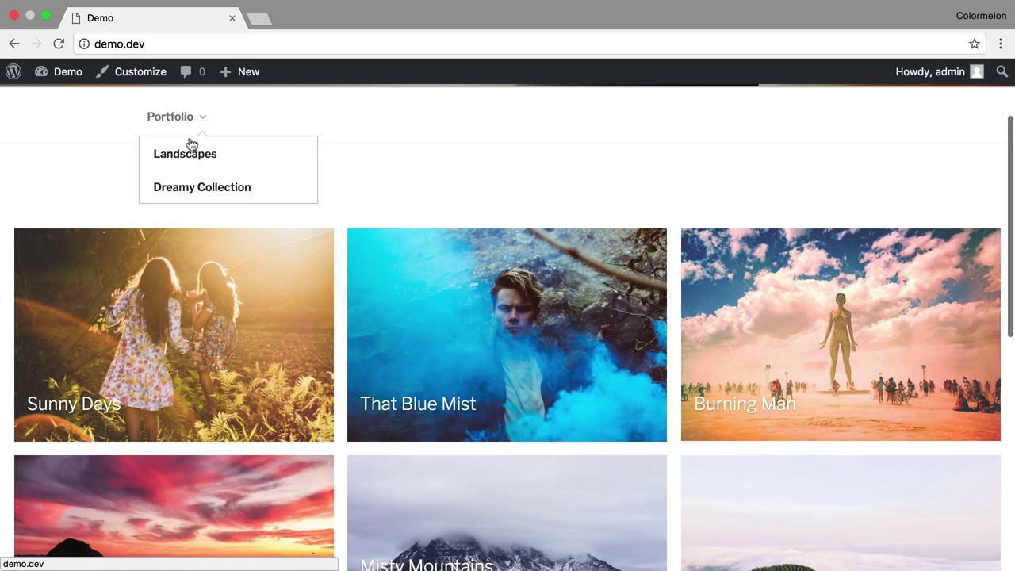
pyautogui.click(211, 168)
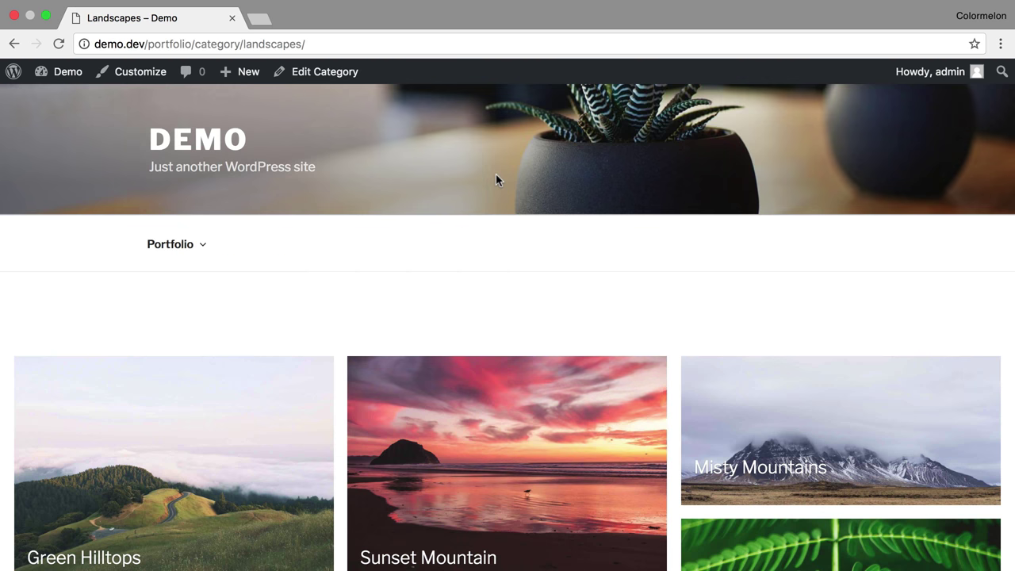